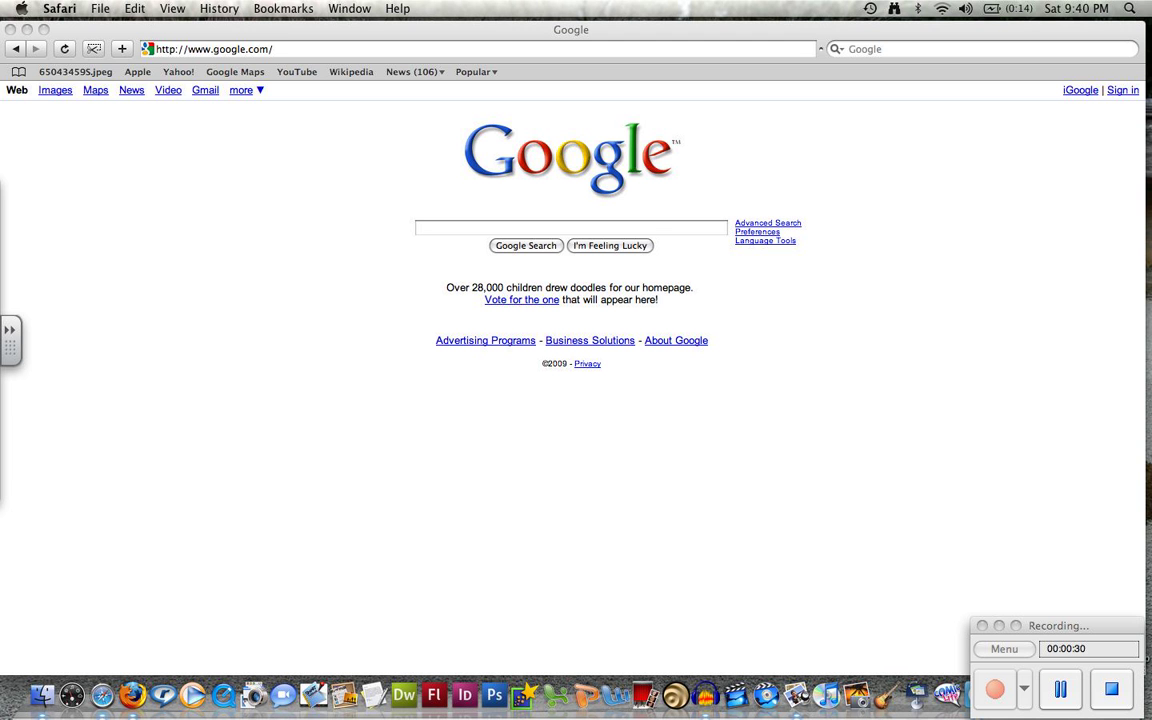
On google.com, show the 'more' list of additional Google services
click(478, 228)
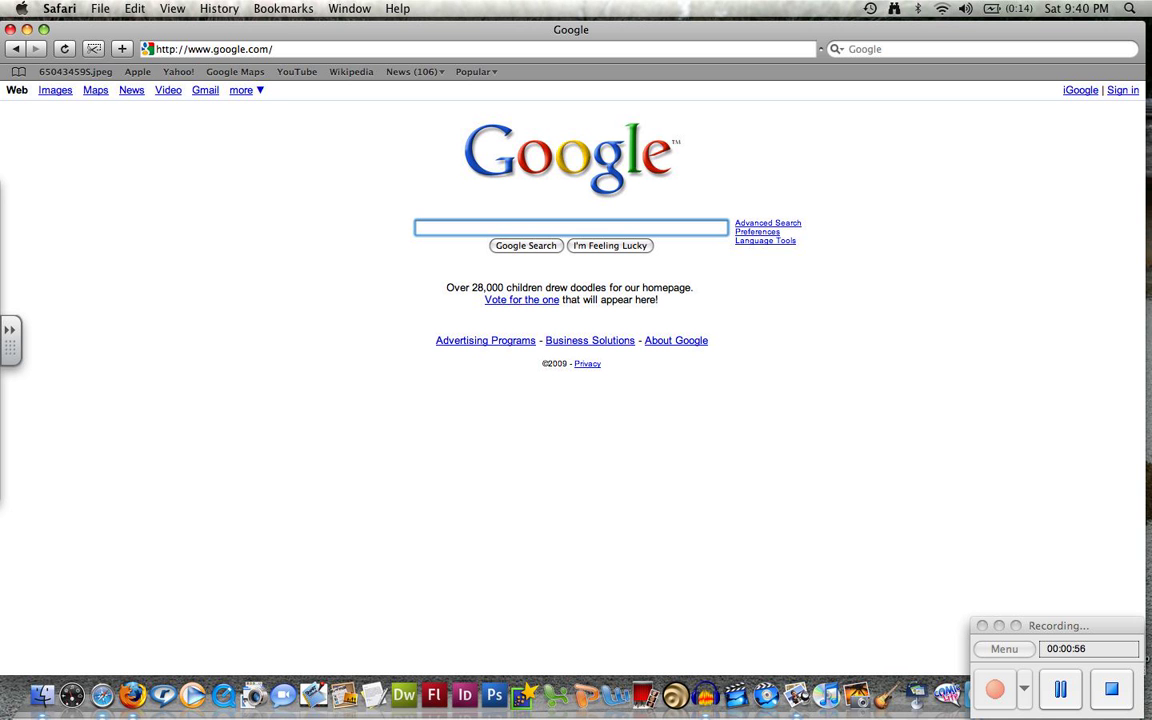
click(242, 90)
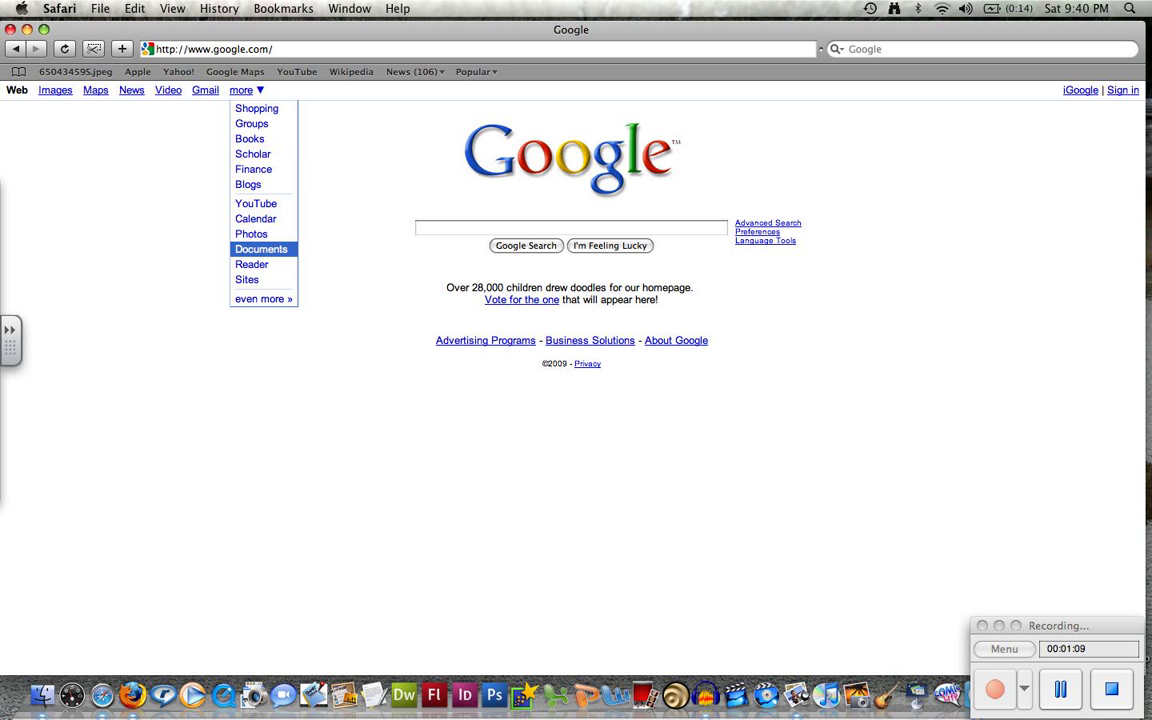
Open Google Documents and sign in with the account username and password
click(261, 249)
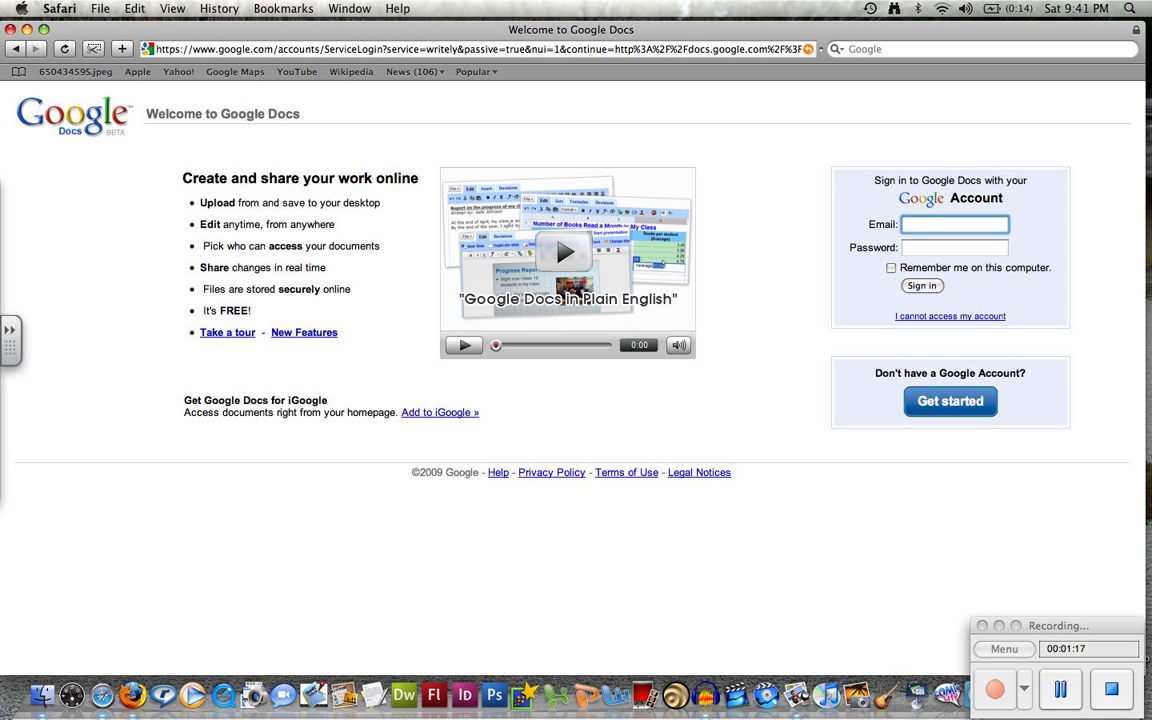
key(Tab)
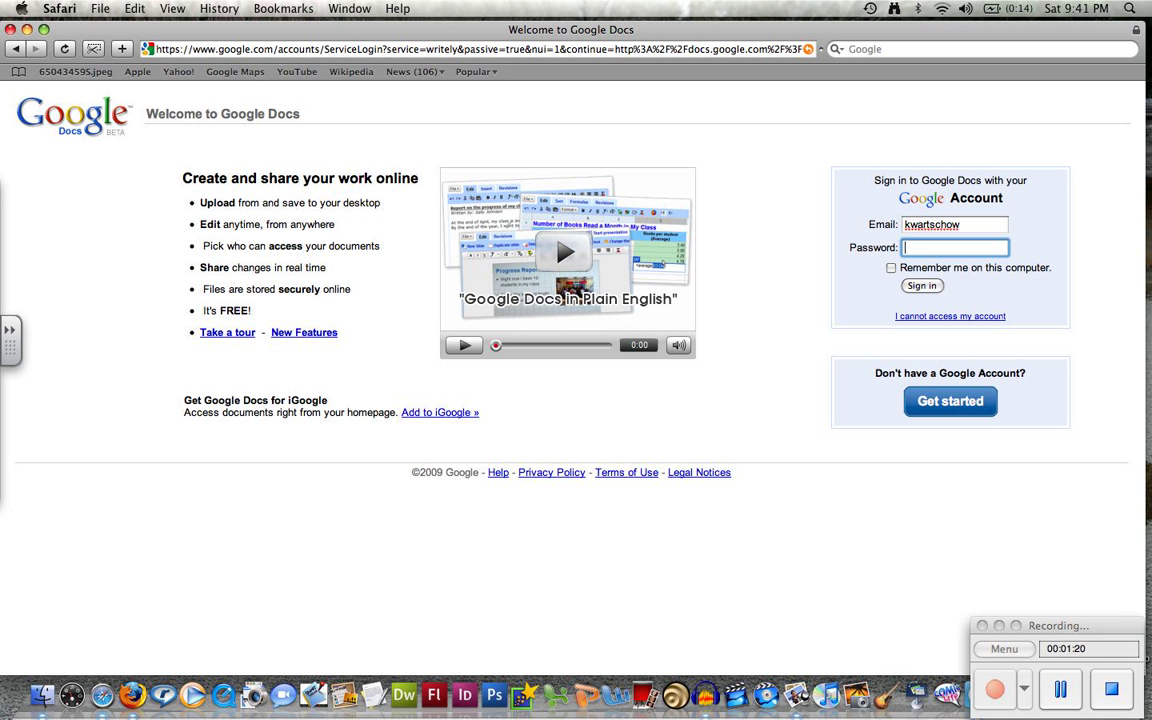
text(•••••••••••)
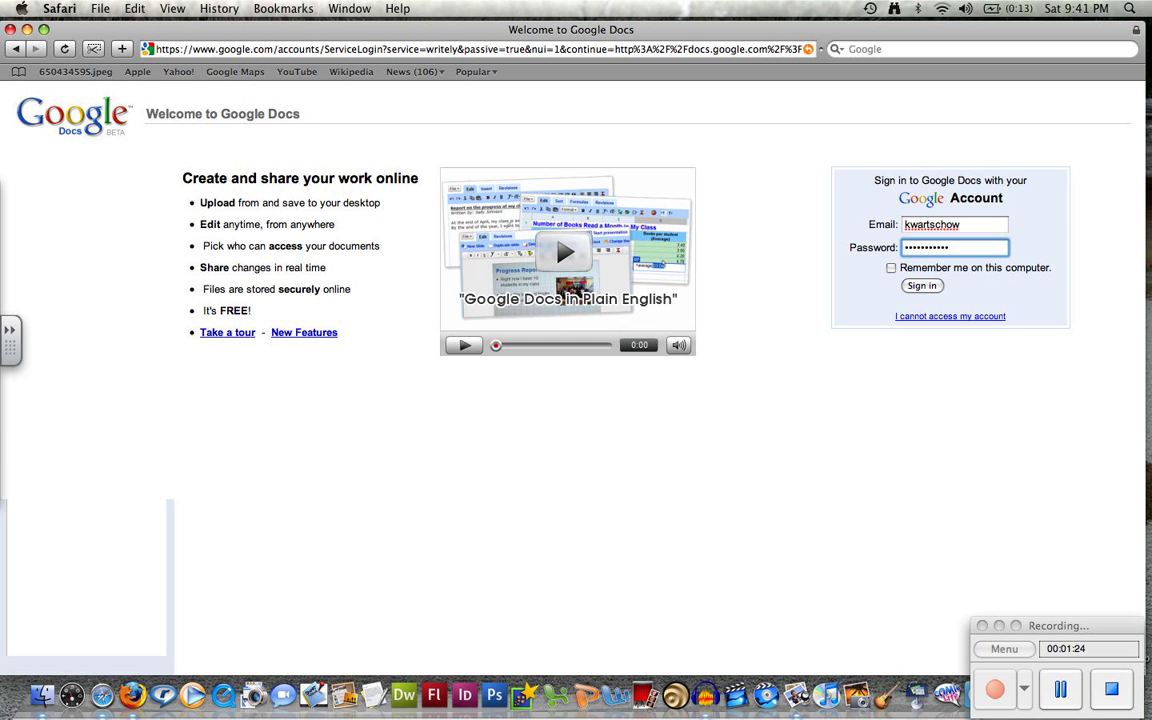
key(Return)
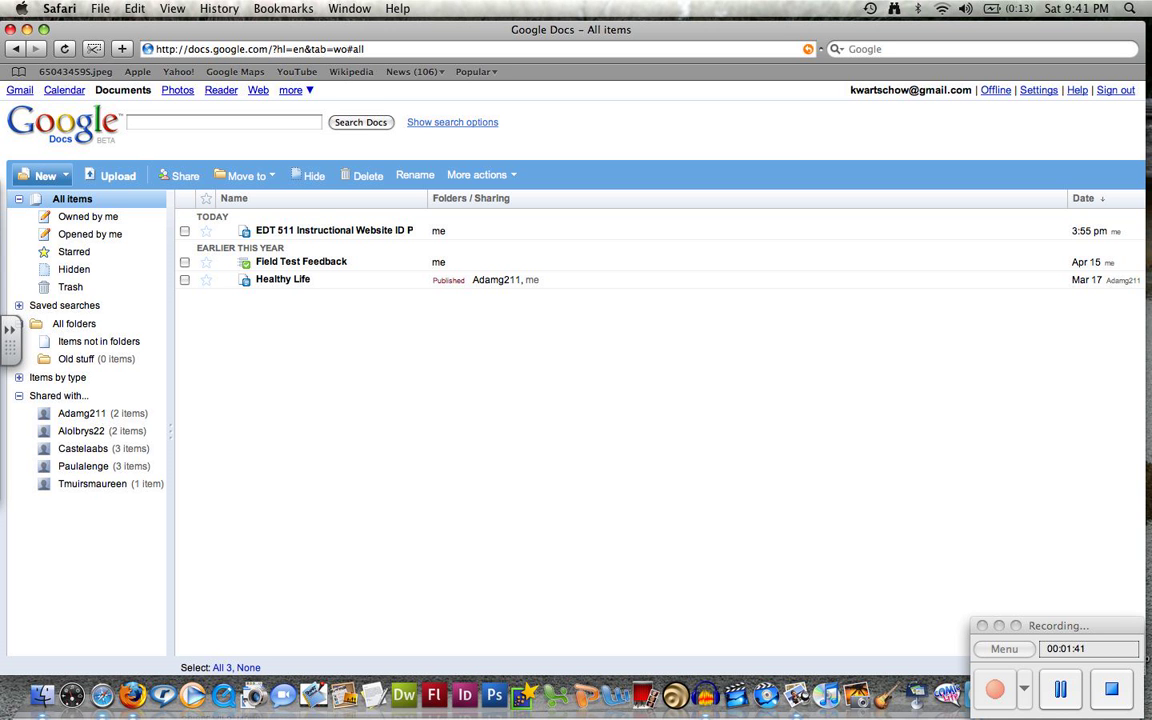
Open the New menu to see the types of items that can be created
click(45, 175)
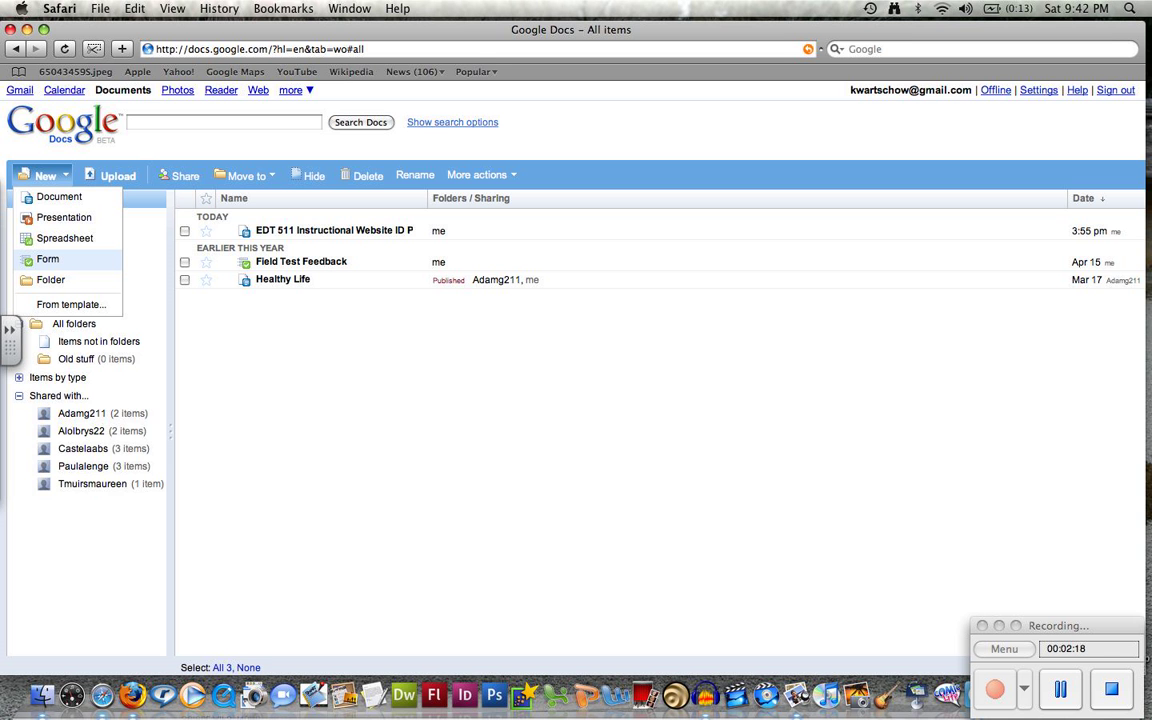
Create a new form titled 'Favorites' with description 'Learn your favorite things.'
click(47, 259)
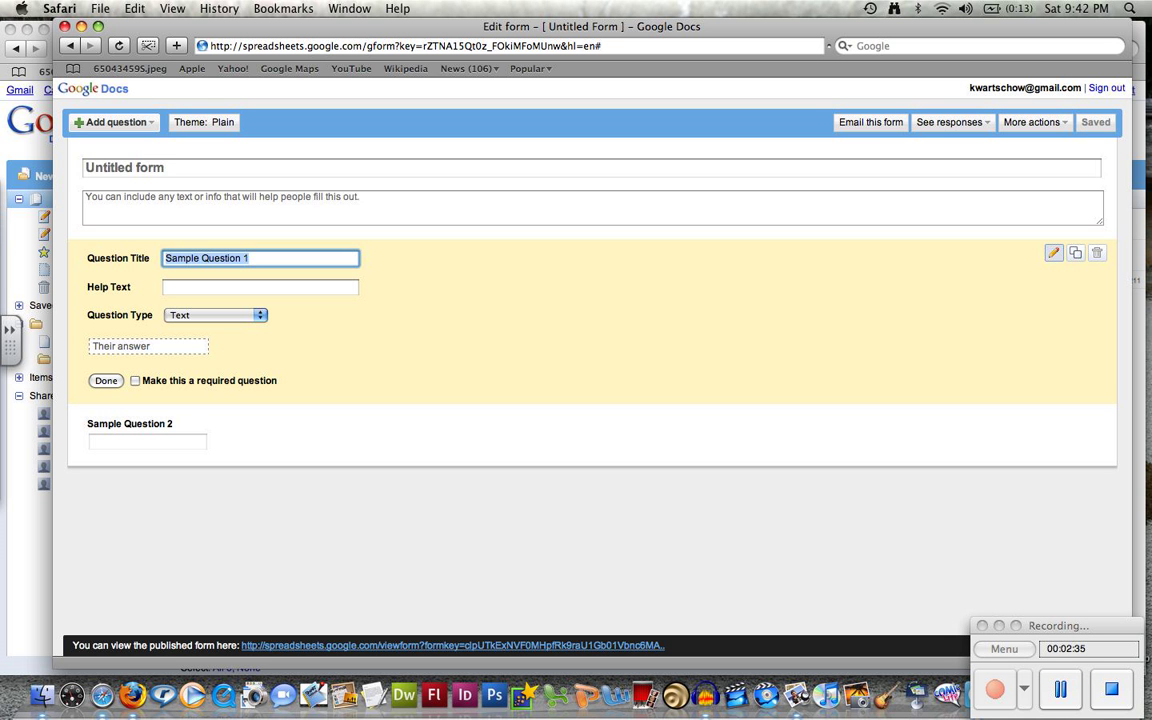
click(126, 168)
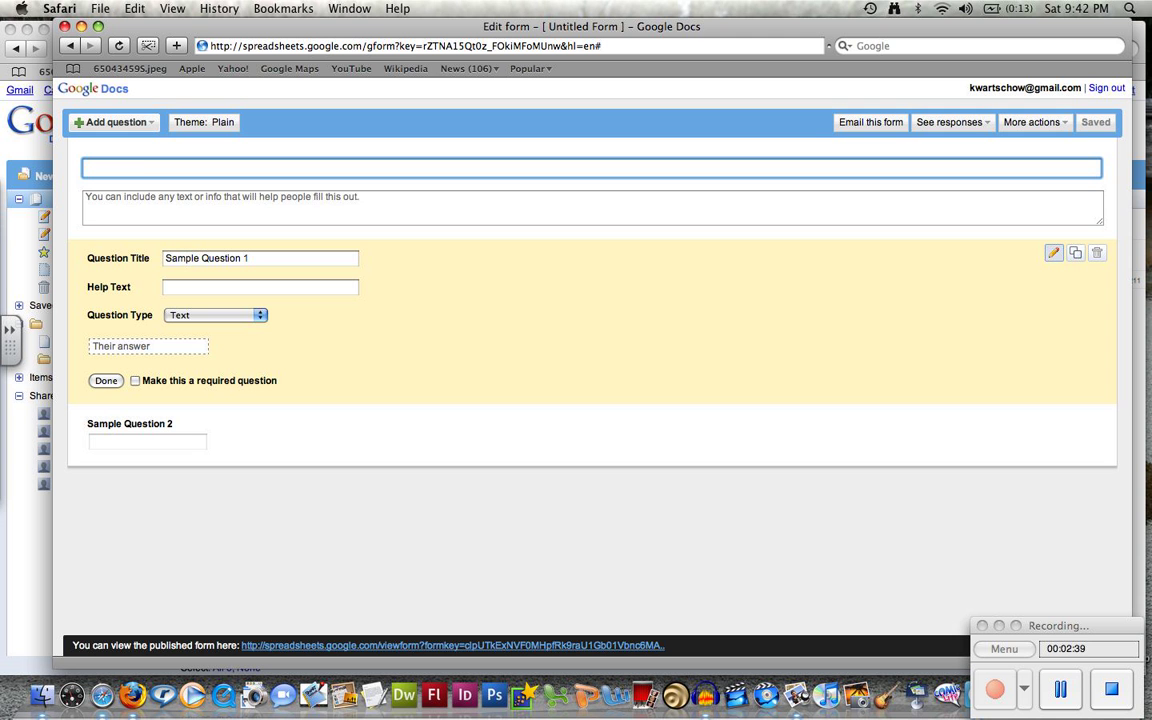
text(Fav)
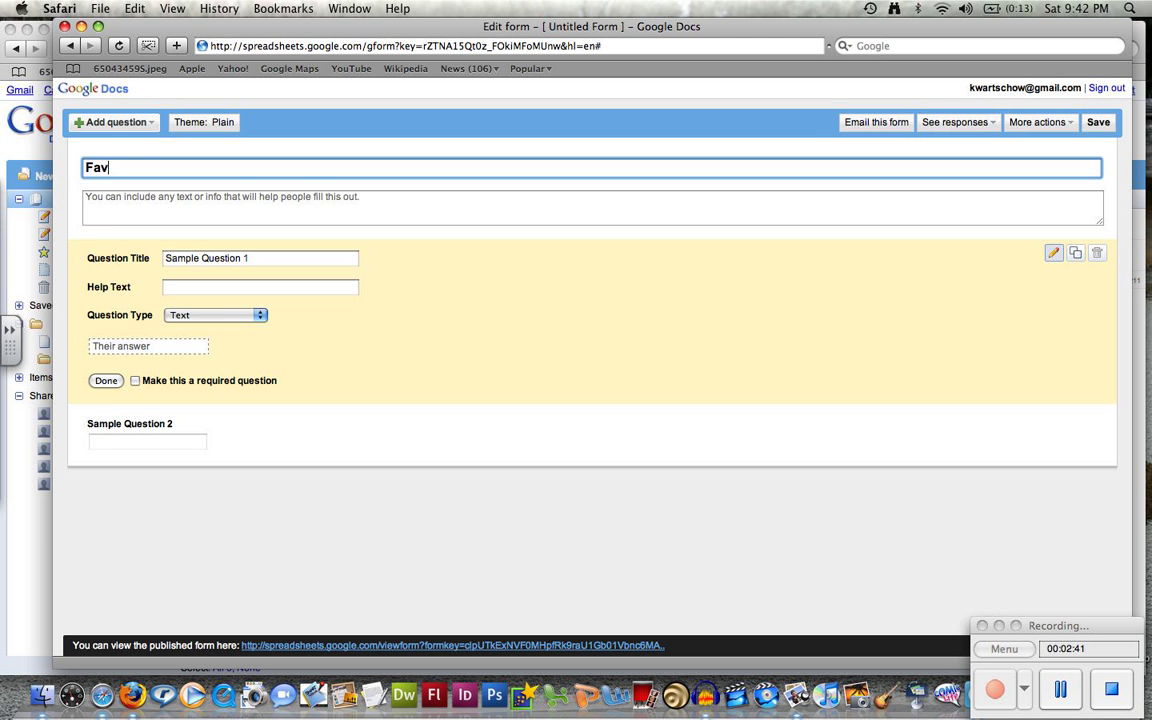
text(orites)
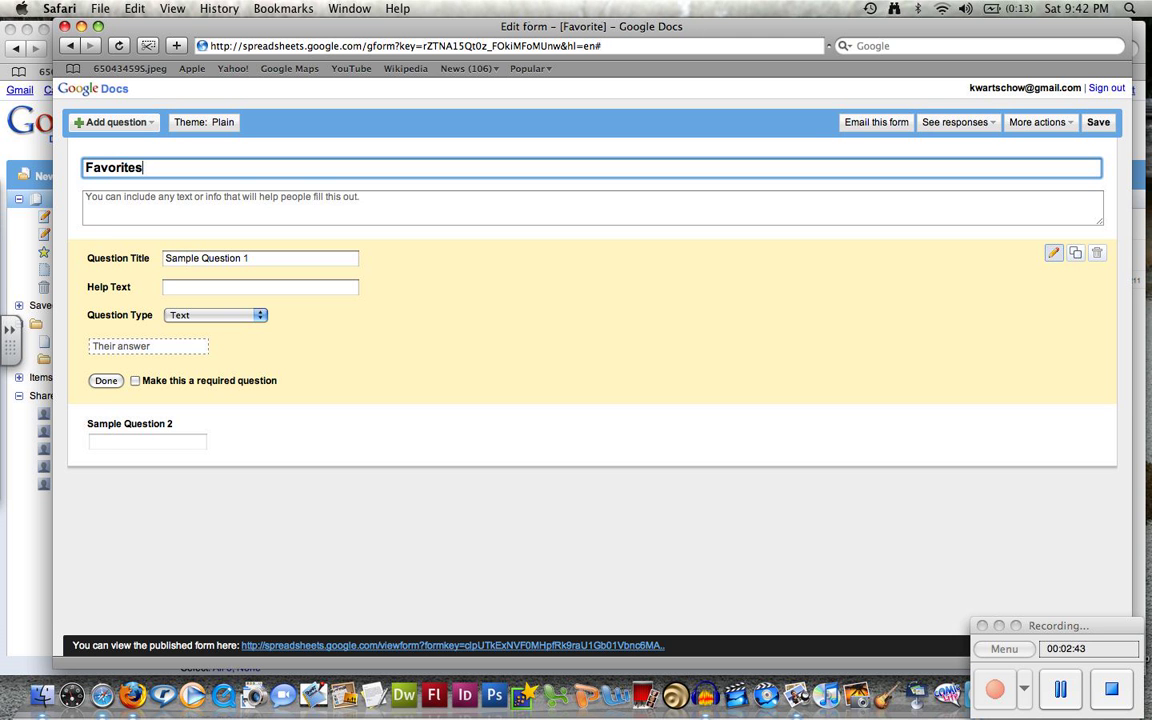
click(590, 207)
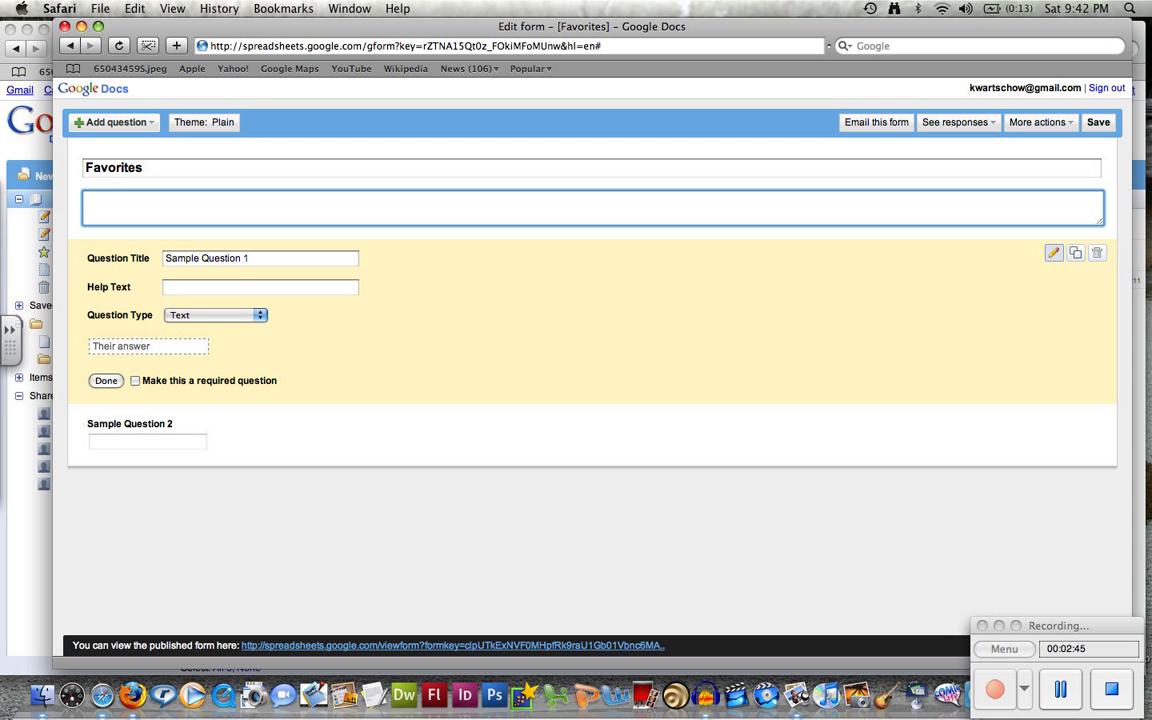
text(Learn your favorite things.)
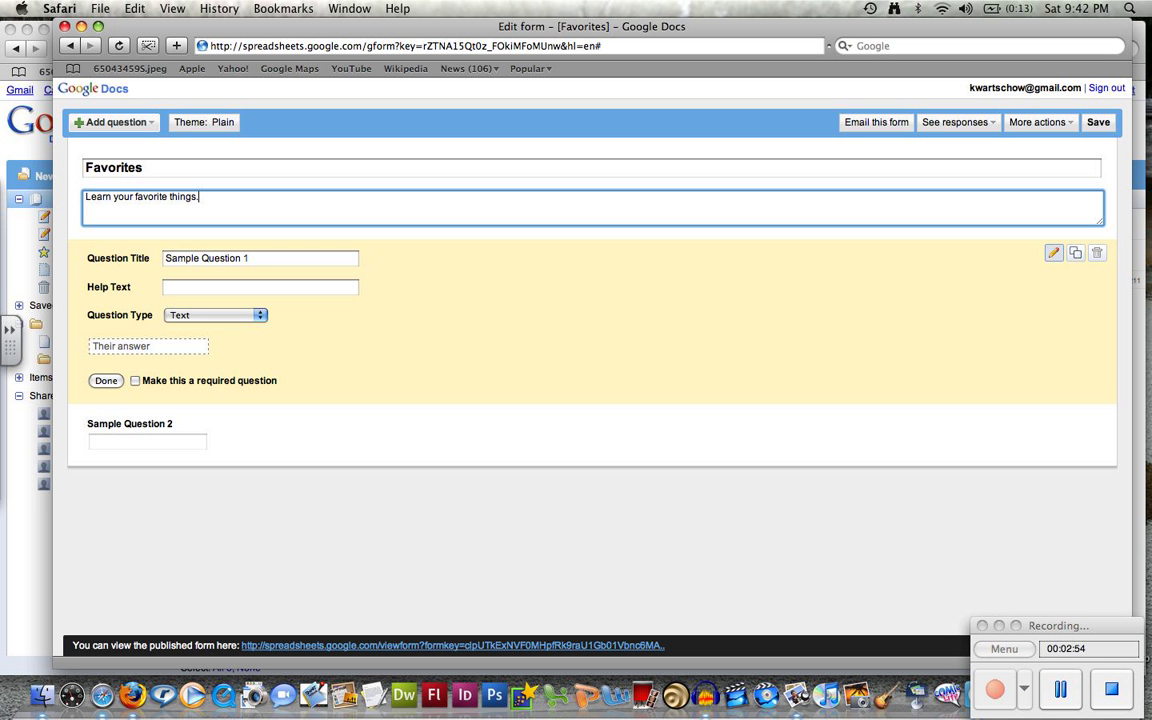
Replace Sample Question 1 with 'What is your favorite color?' and help text 'Answer what your favorite color is.'
click(254, 258)
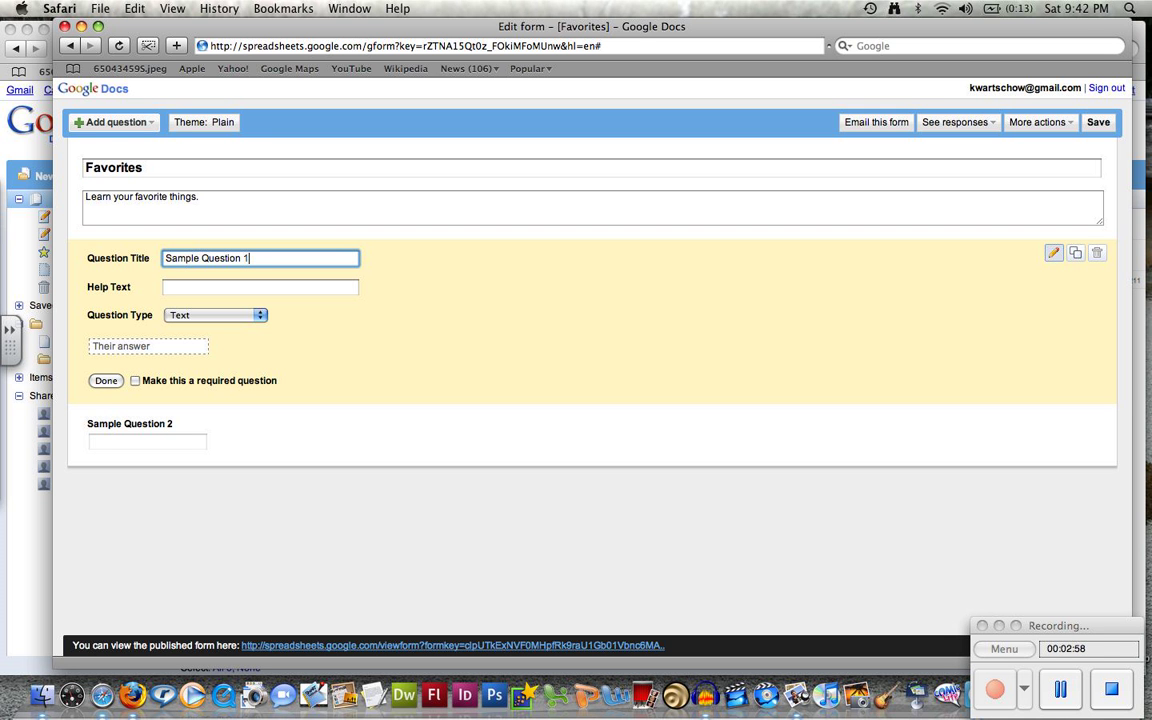
key(super+a)
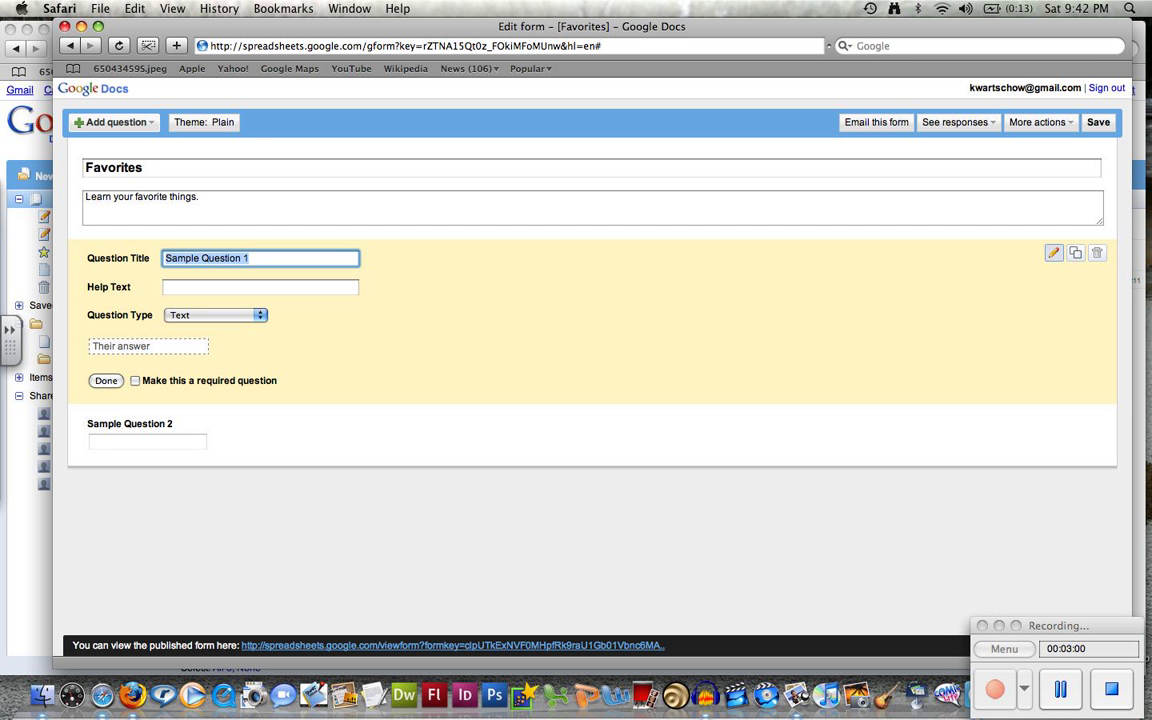
text(What is yo)
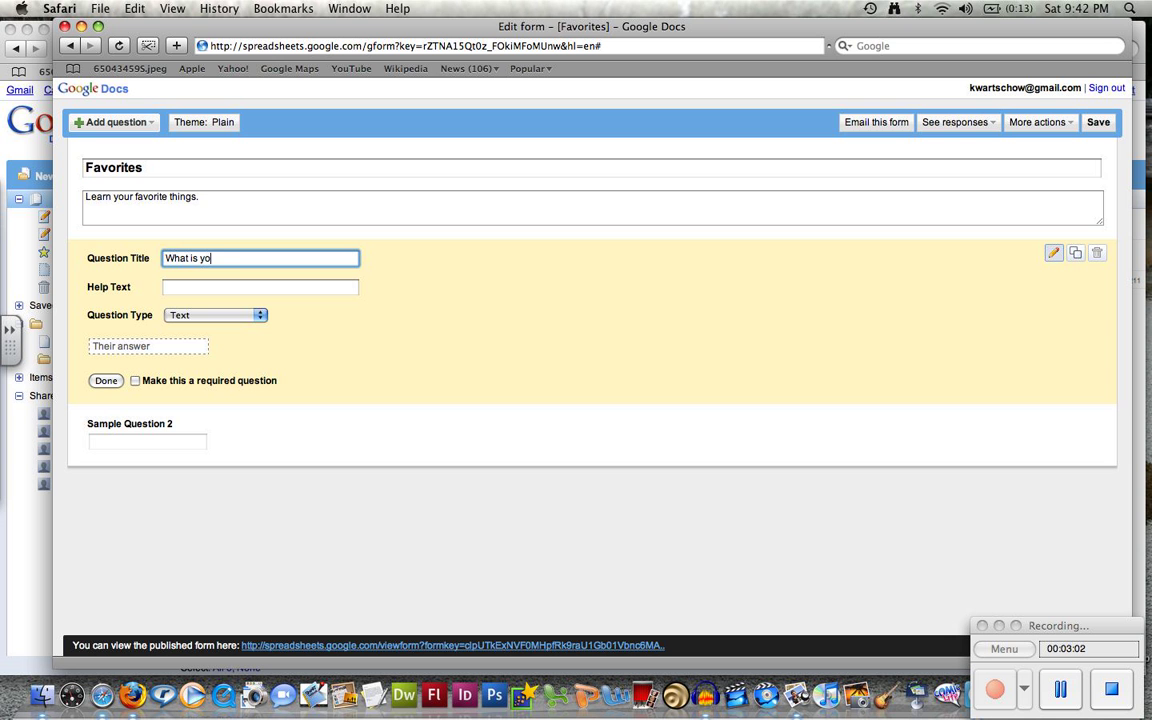
text(ur favorite color?)
key(Tab)
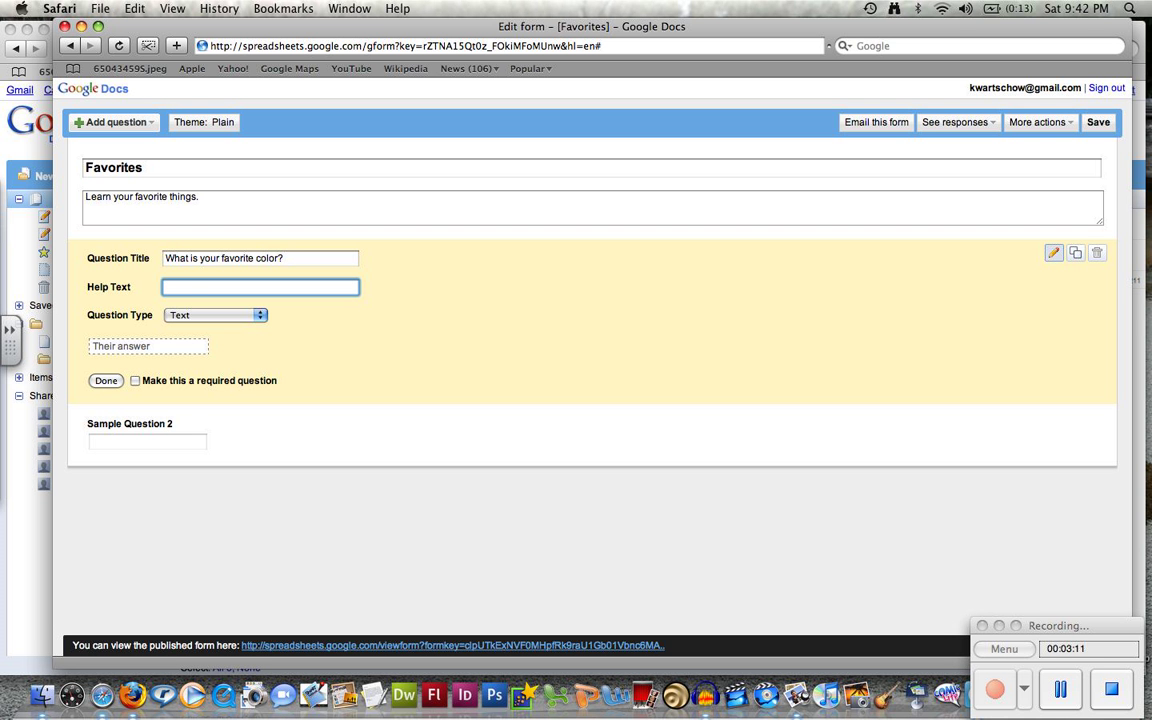
text(Answer what your favorite color is)
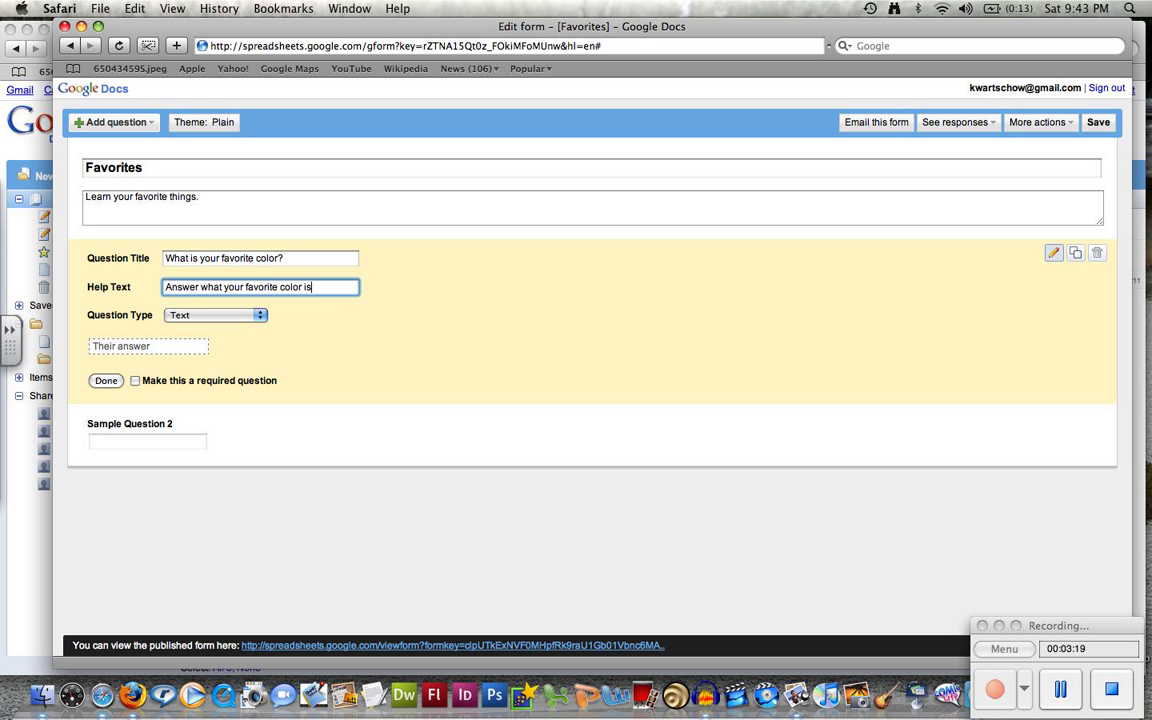
text(.)
Browse the question type options but keep the question as Text
click(215, 315)
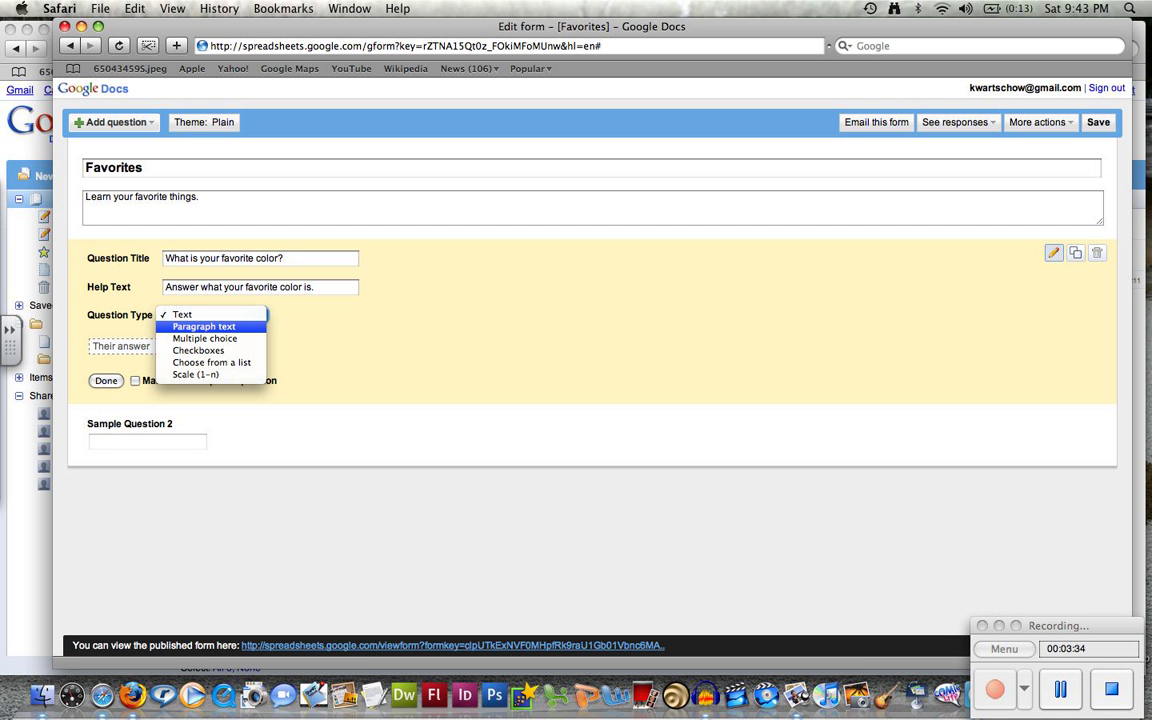
key(Down)
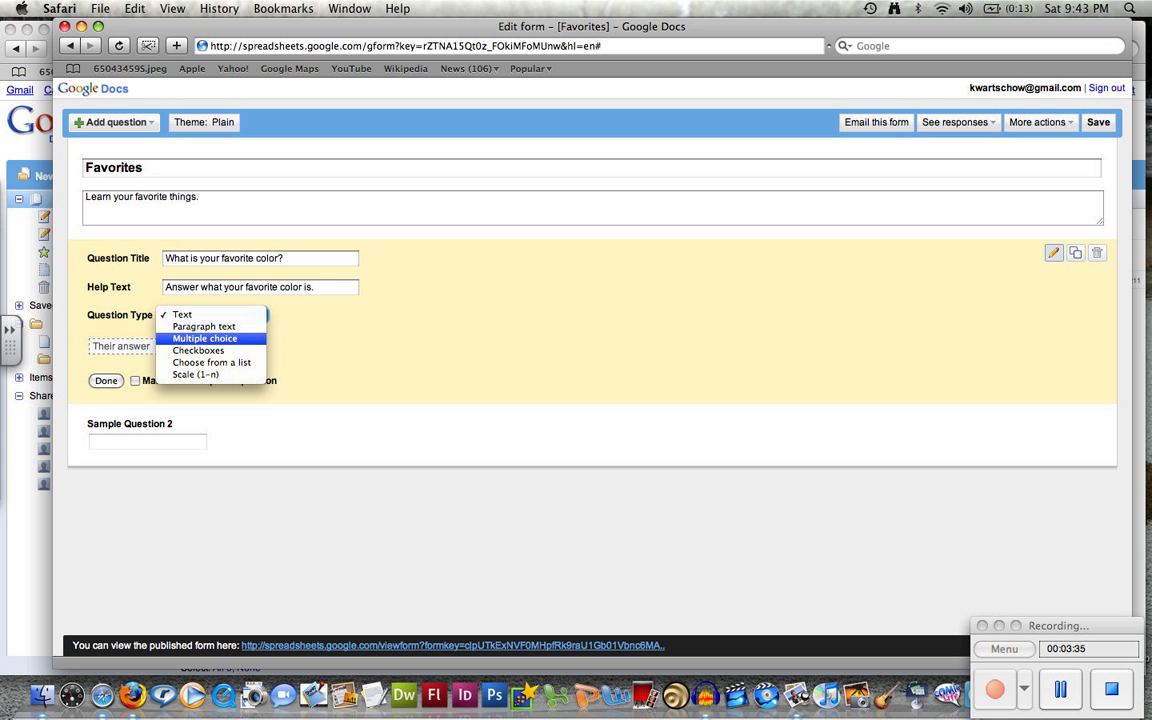
key(Down)
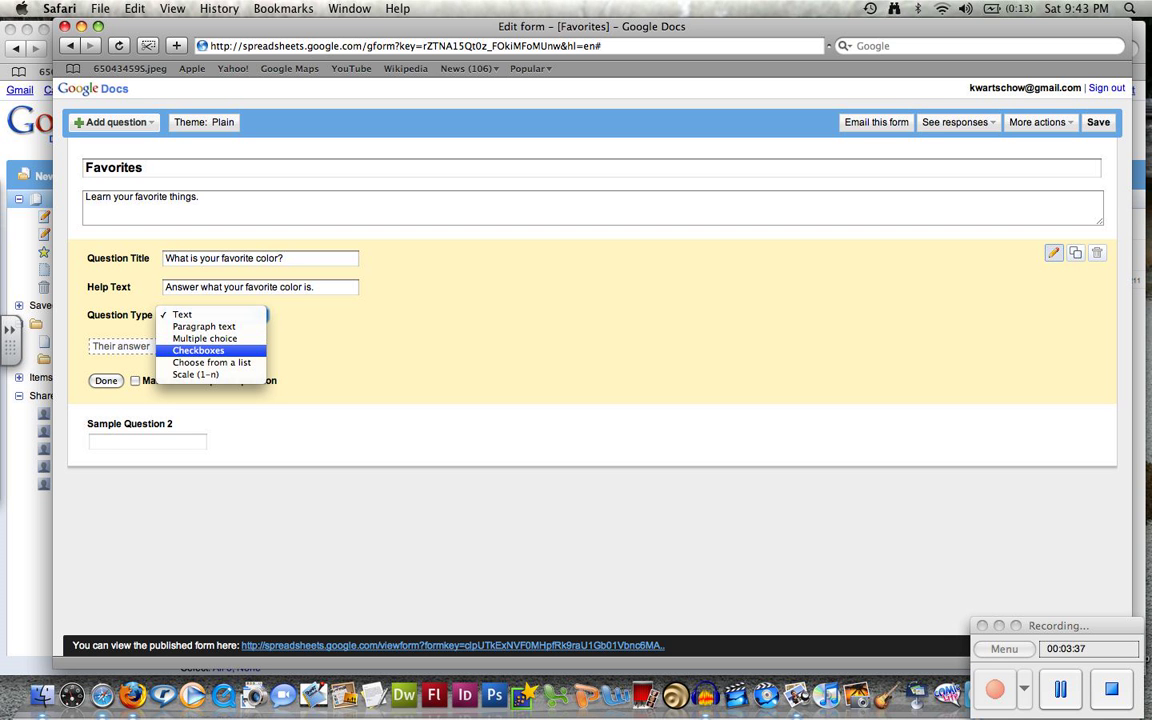
key(Down)
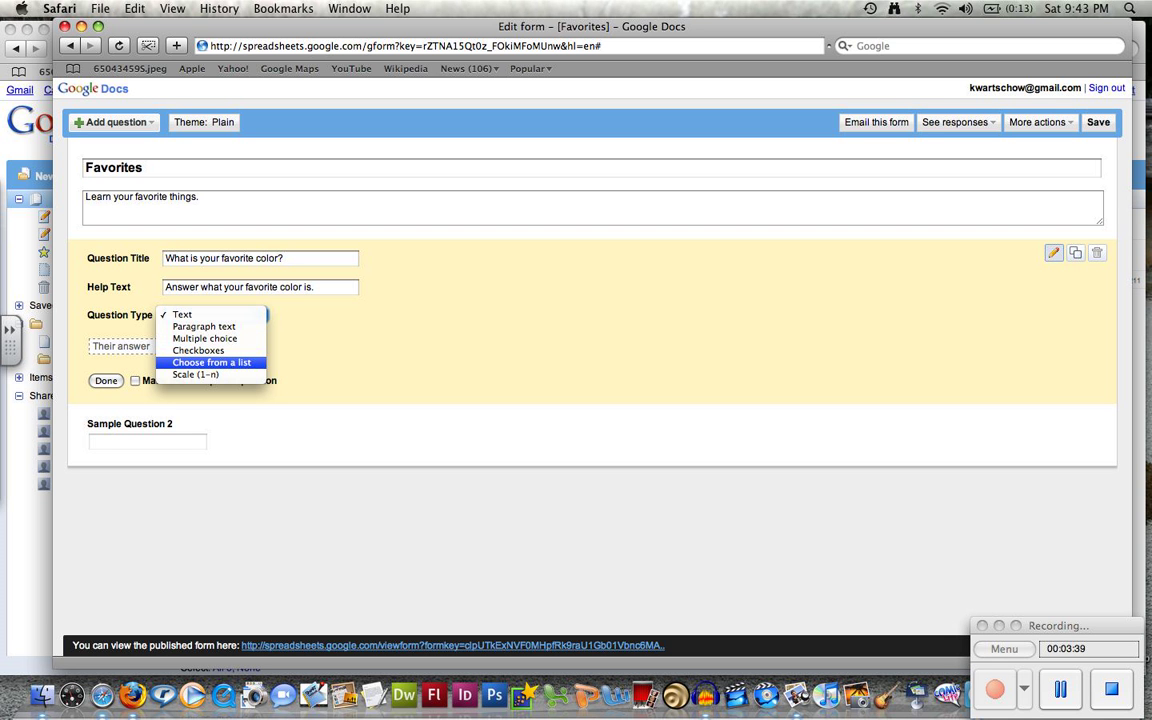
key(Down)
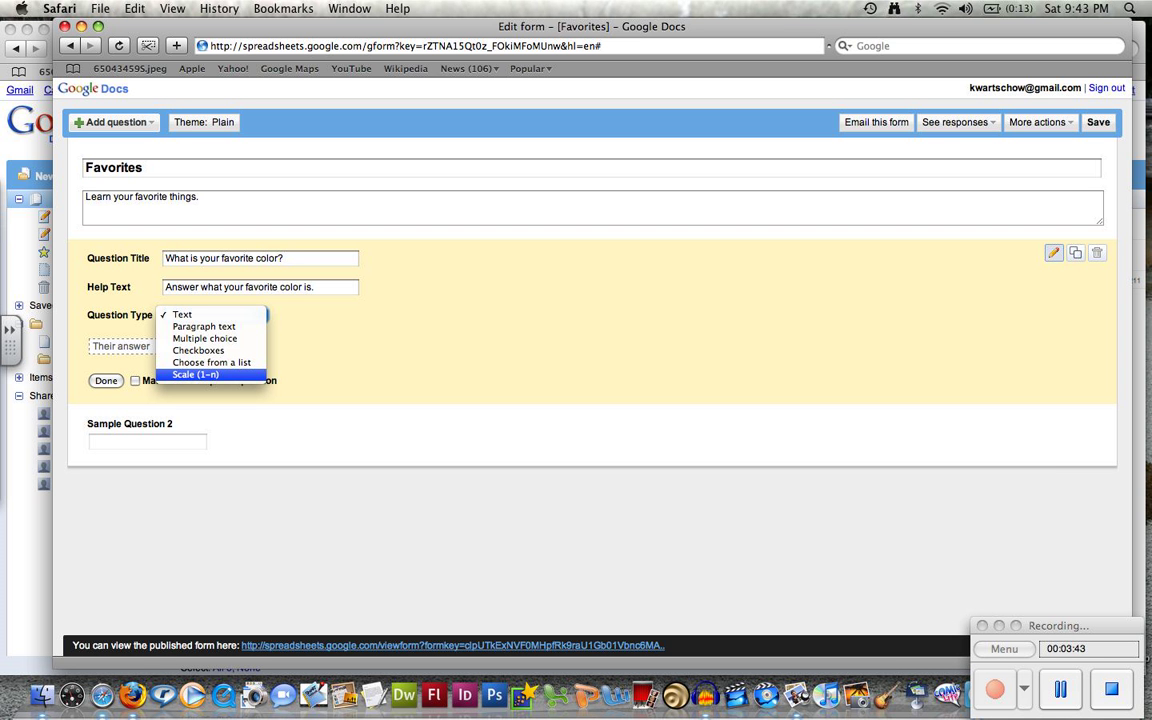
key(Escape)
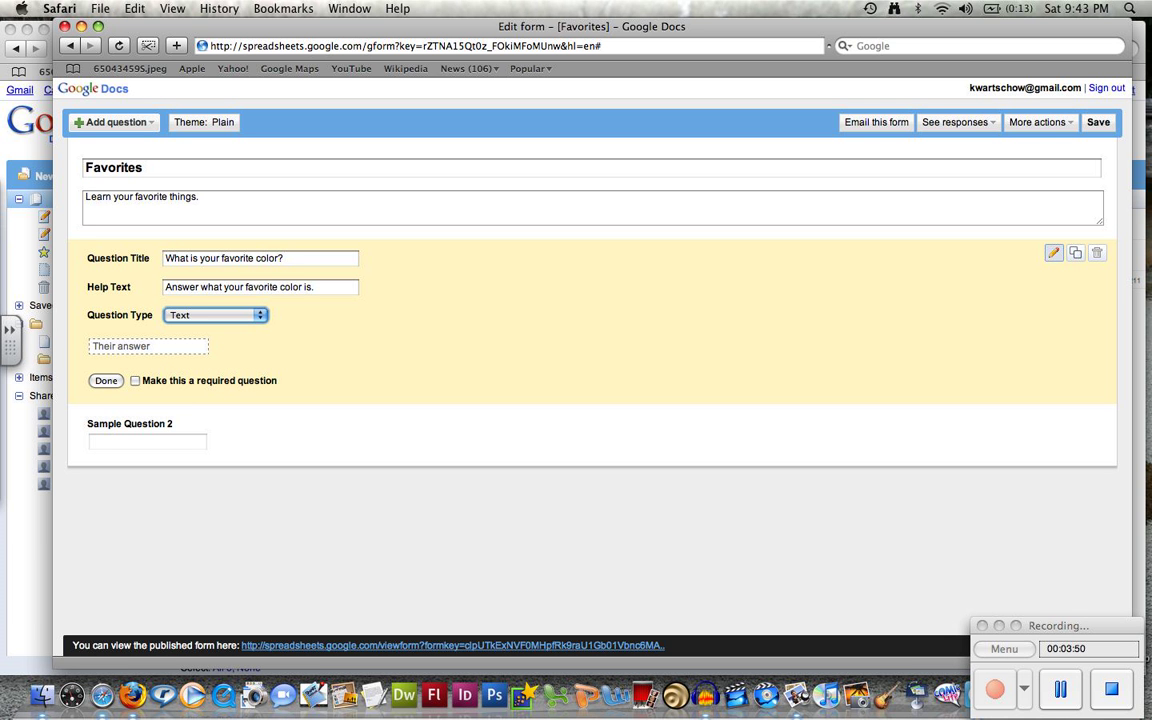
Make the favorite-color question required, finish it, and show the question types to add
click(135, 380)
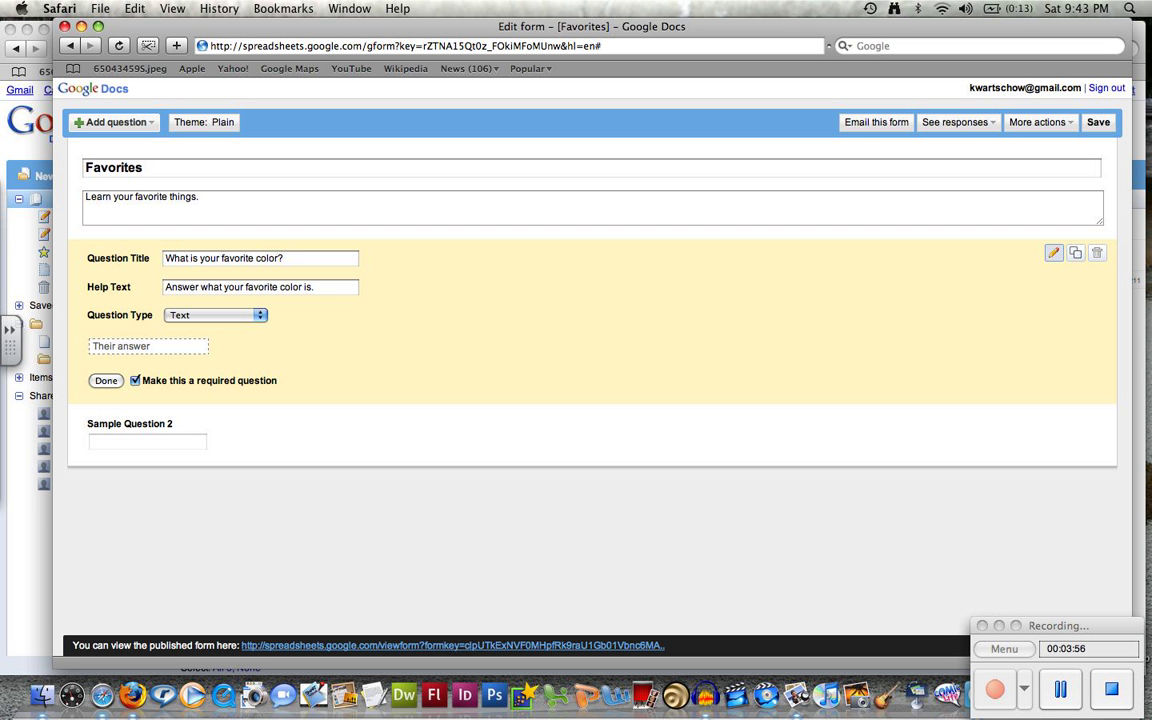
click(106, 380)
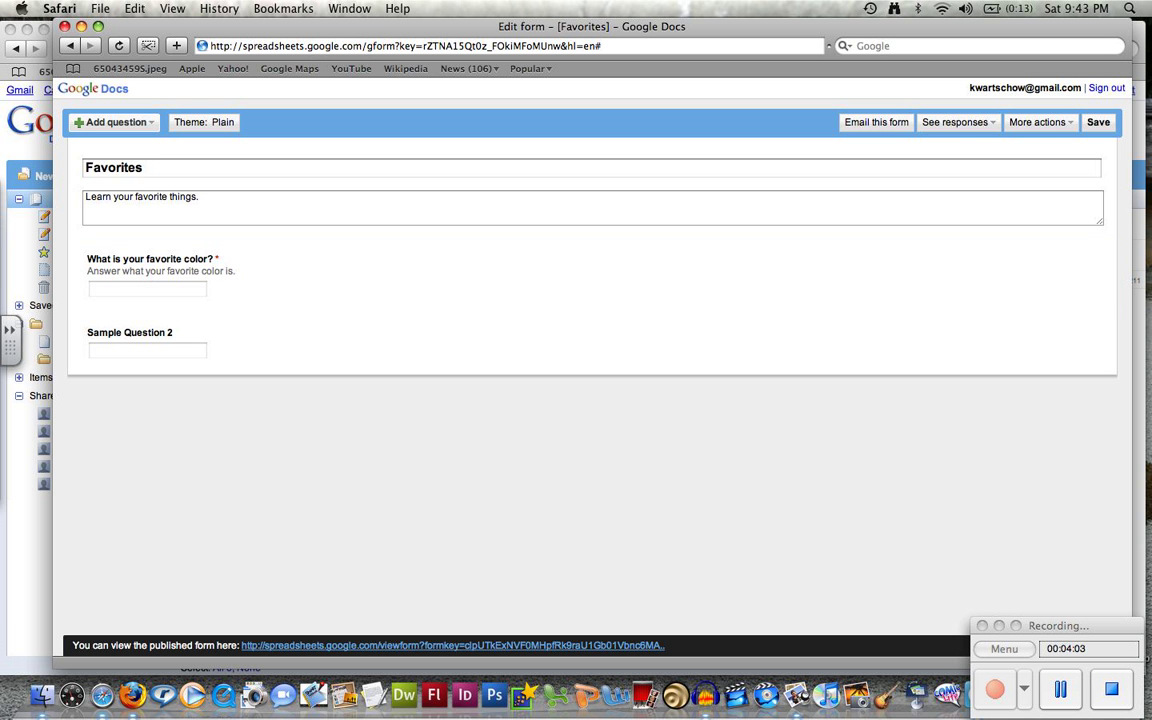
click(113, 122)
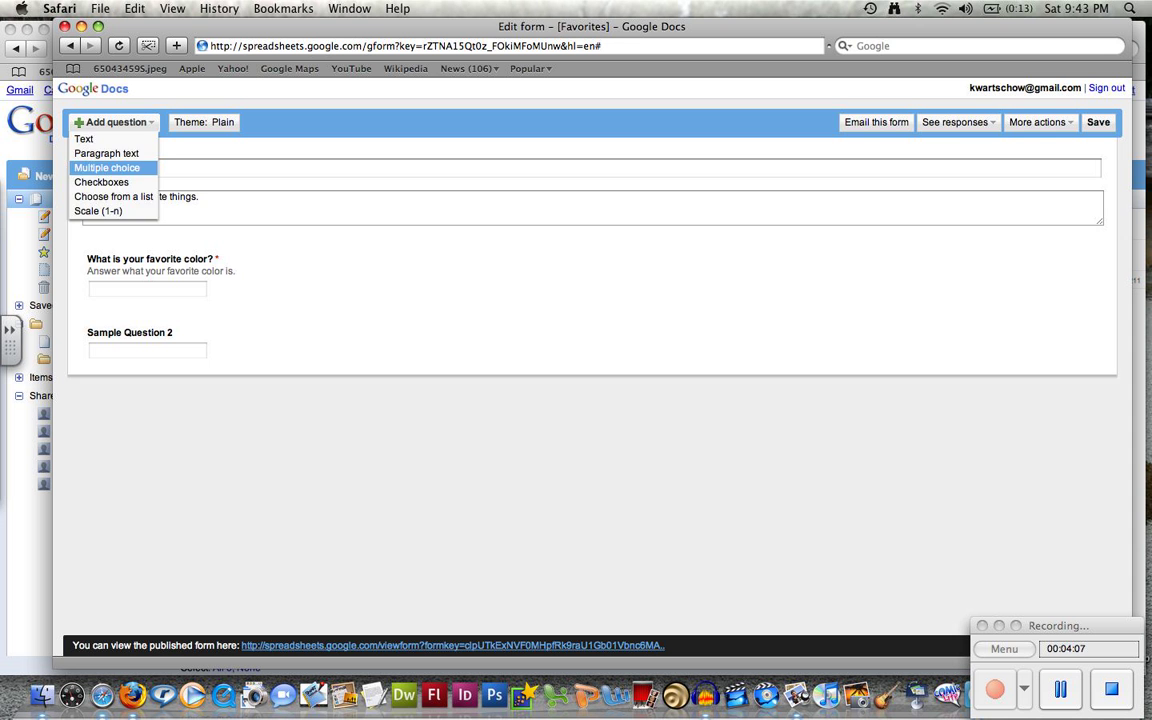
Add a multiple-choice question 'What is your favorite color?' with help text 'Pick your favorite color.'
click(106, 167)
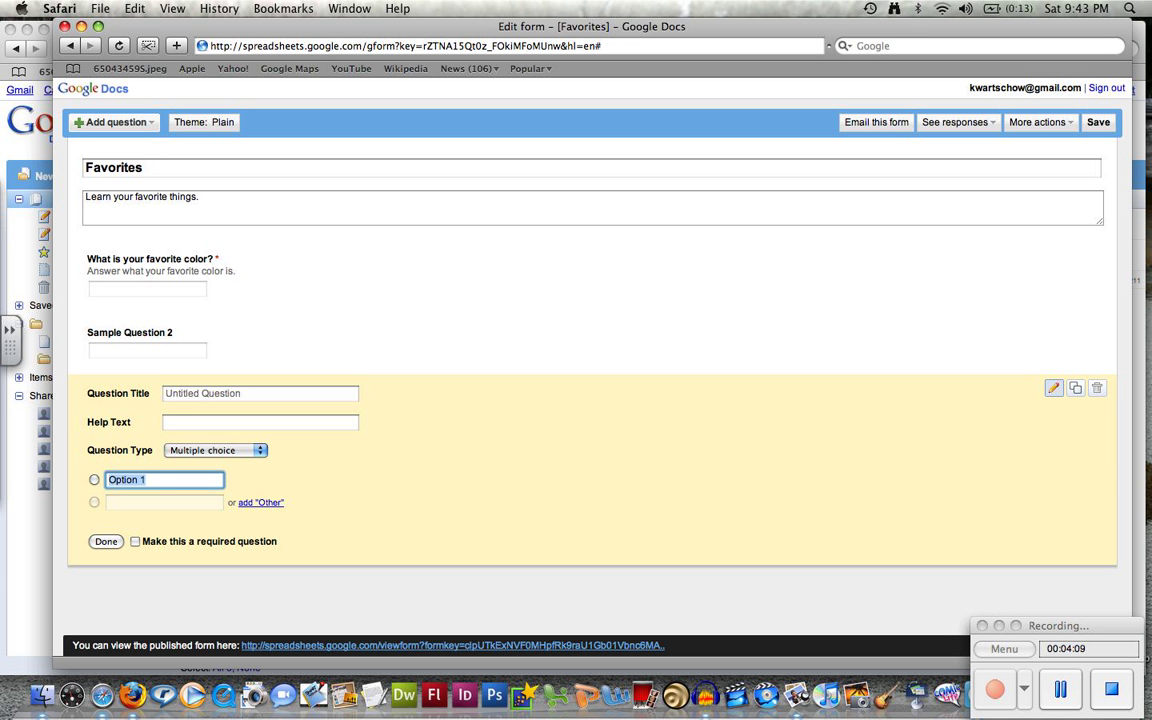
click(260, 393)
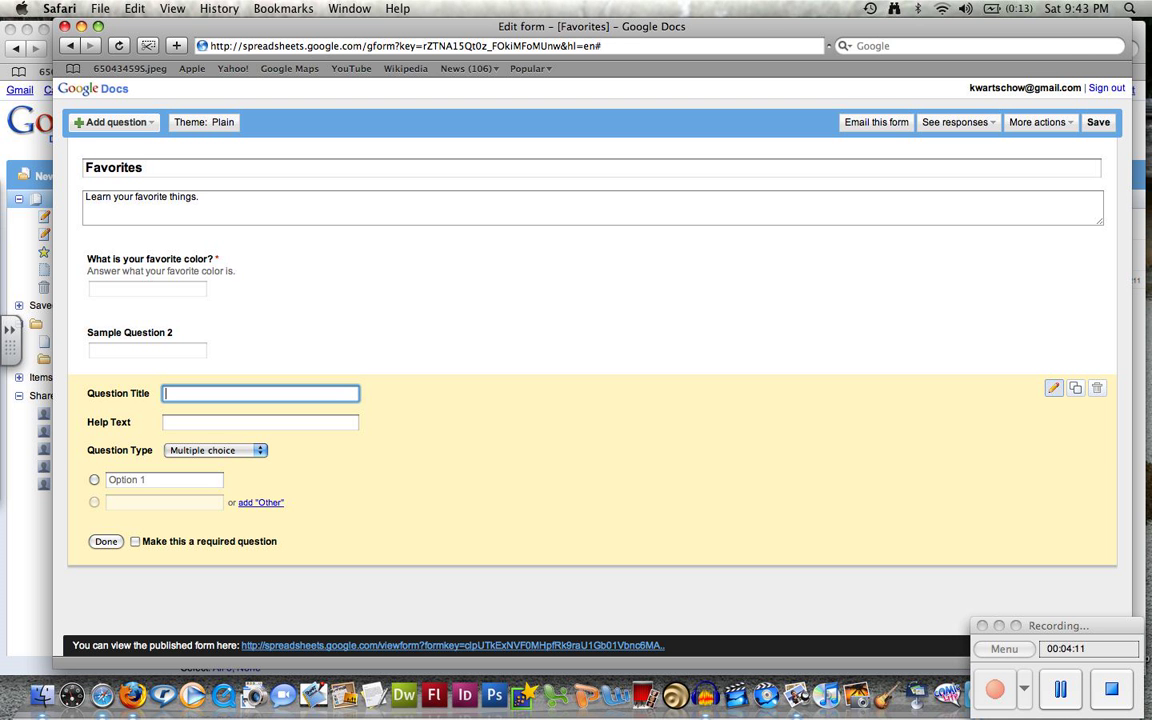
text(What is your favorite color)
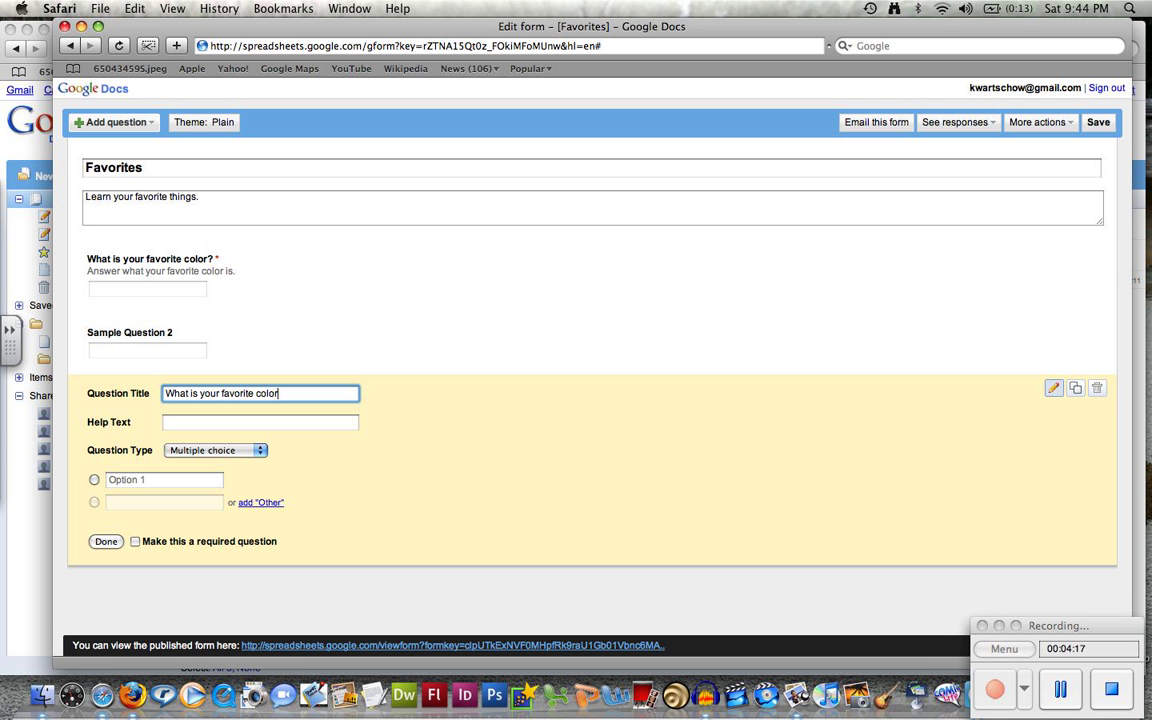
text(?)
key(Tab)
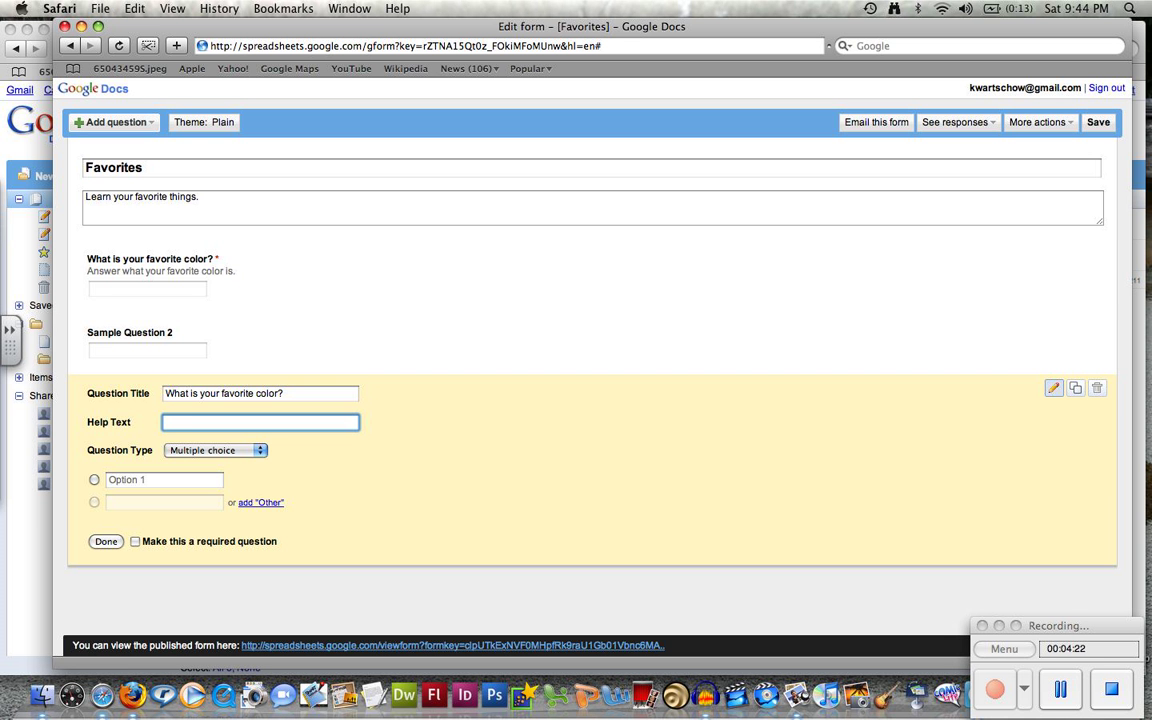
text(Pick your favorite color.)
Enter the answer choices Blue, Green, Pink, Yellow, Purple, Black and Other
key(Tab)
text(Bl)
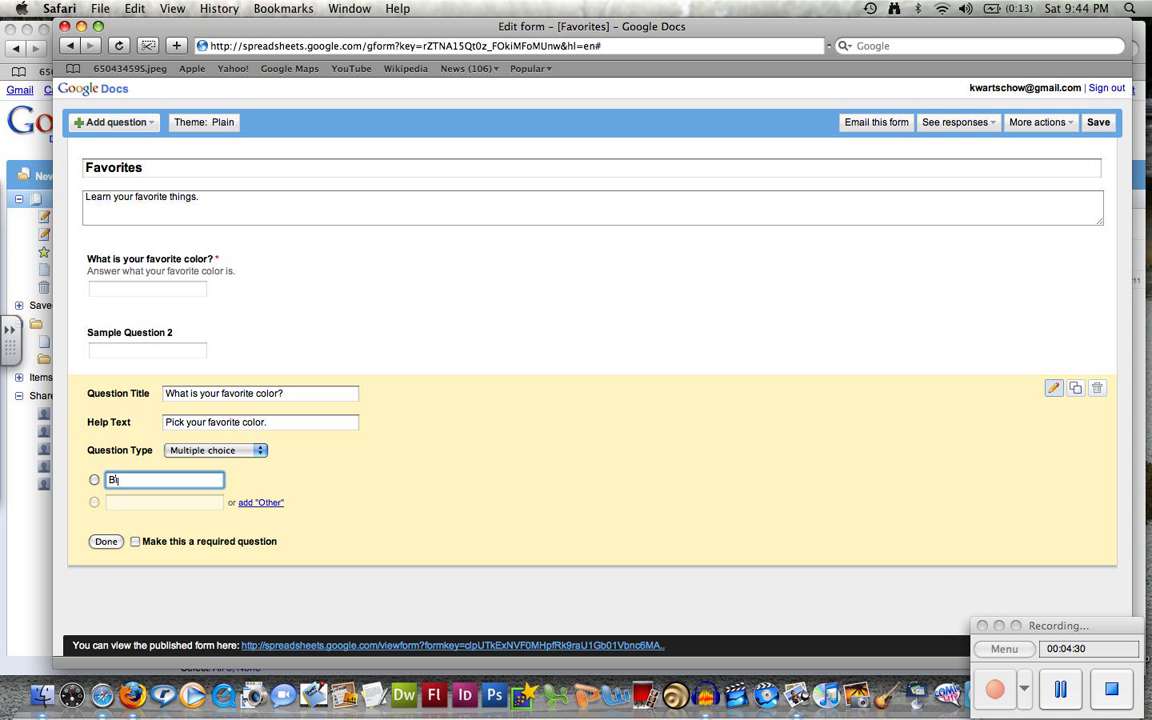
text(ue)
key(Tab)
text(Green)
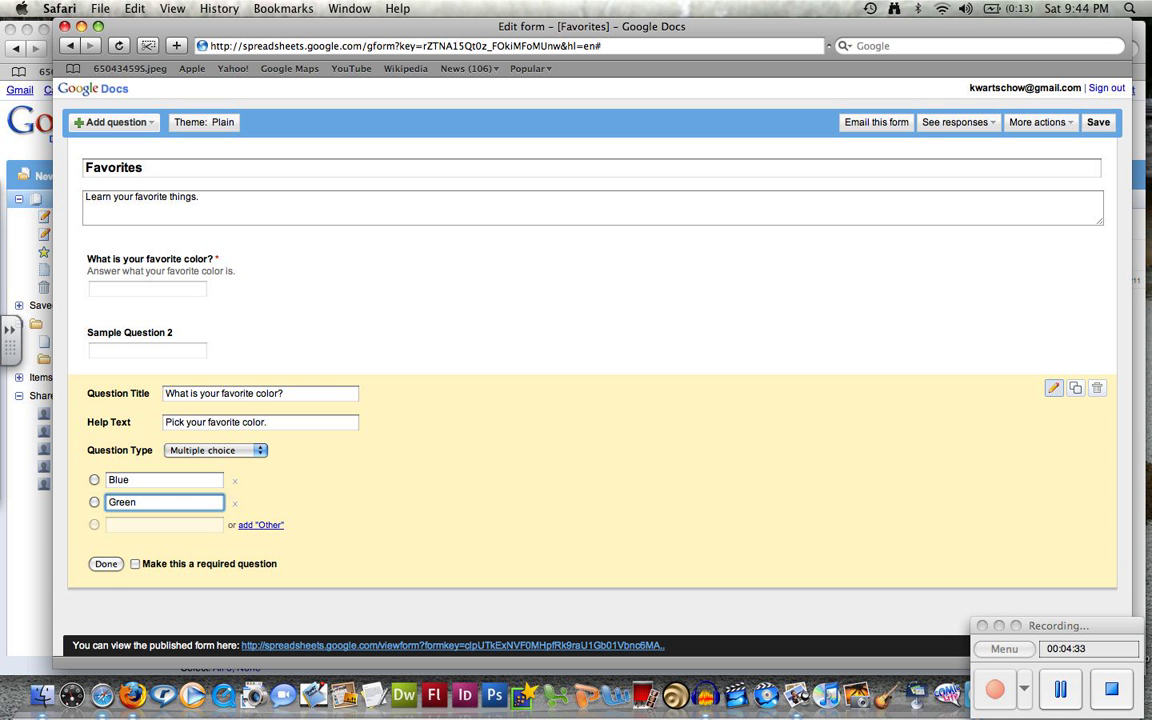
key(Tab)
text(Pi)
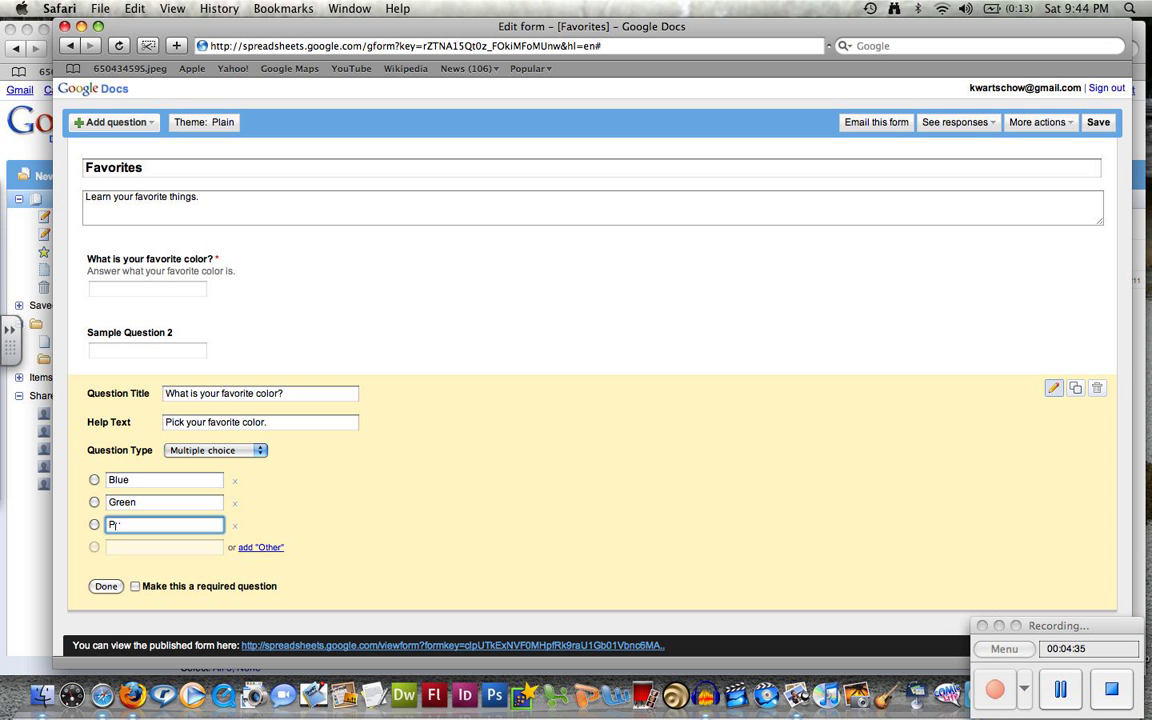
text(nk)
key(Tab)
text(Yellow)
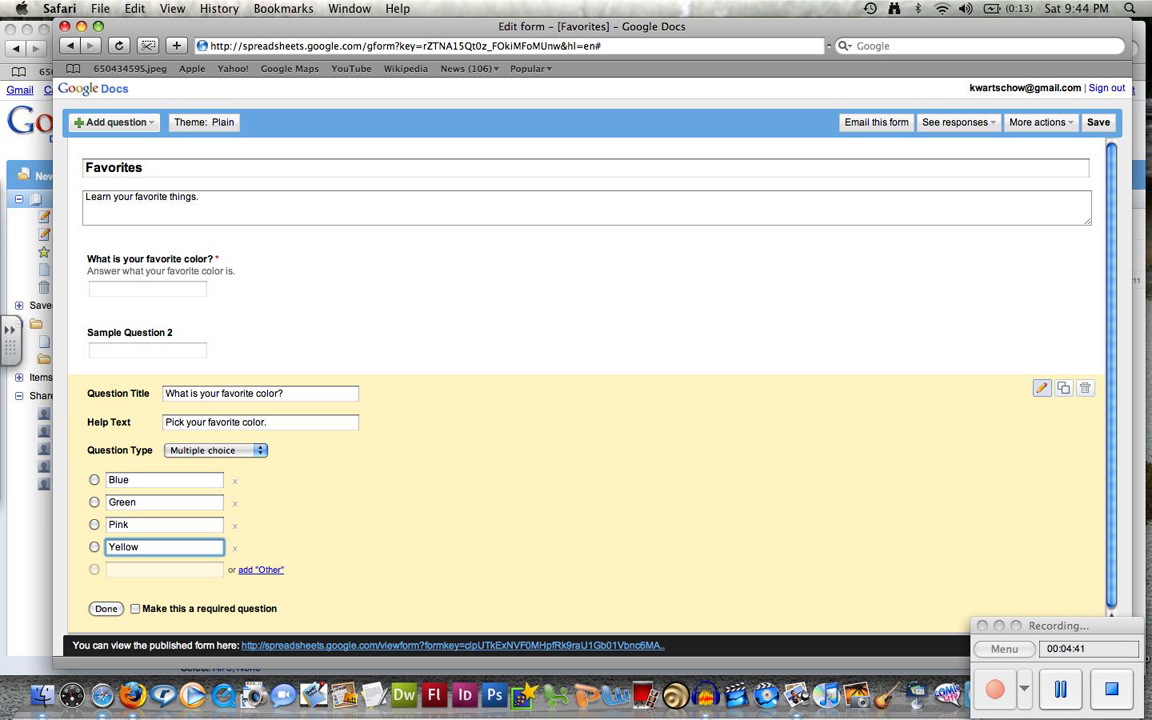
key(Tab)
text(Purp)
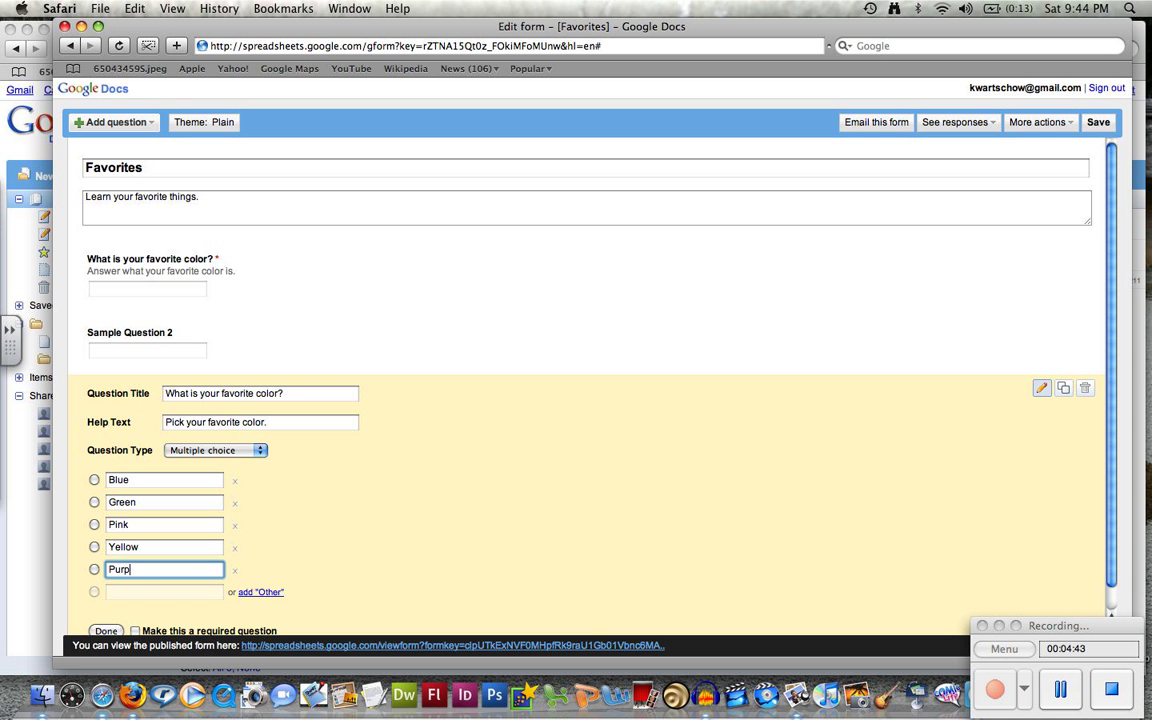
text(le)
key(Tab)
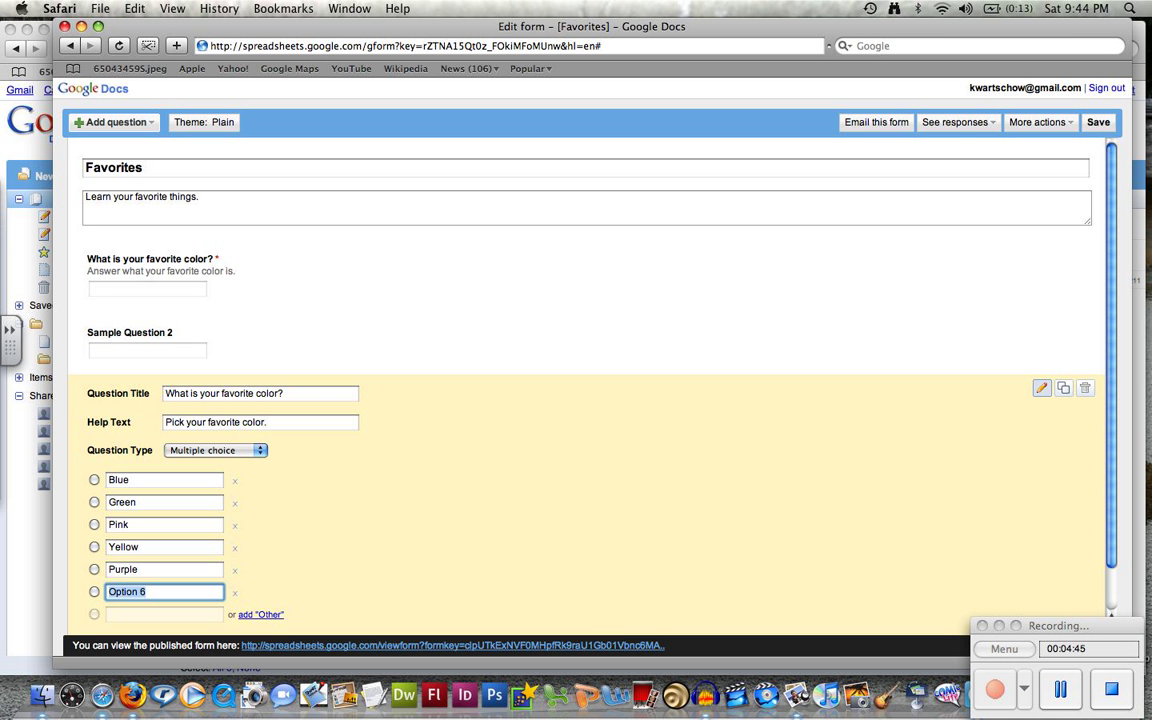
text(Black)
key(Tab)
text(Other)
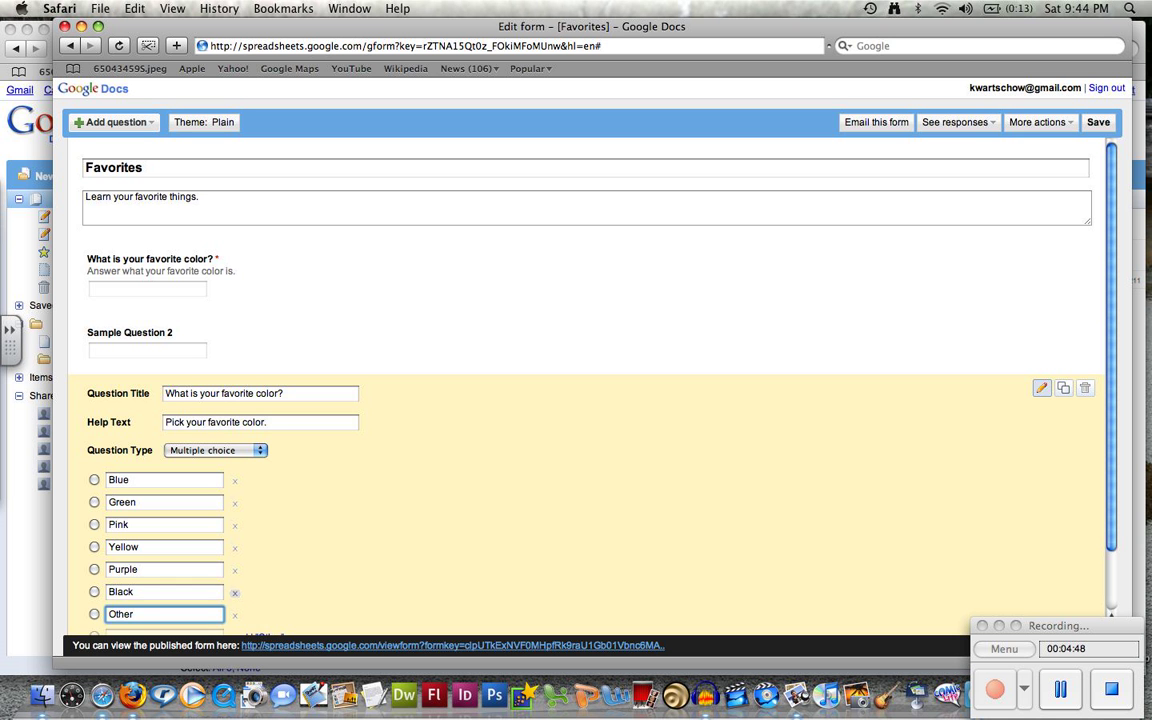
Make the multiple-choice color question required and finish editing it
scroll(235, 593, down, 3)
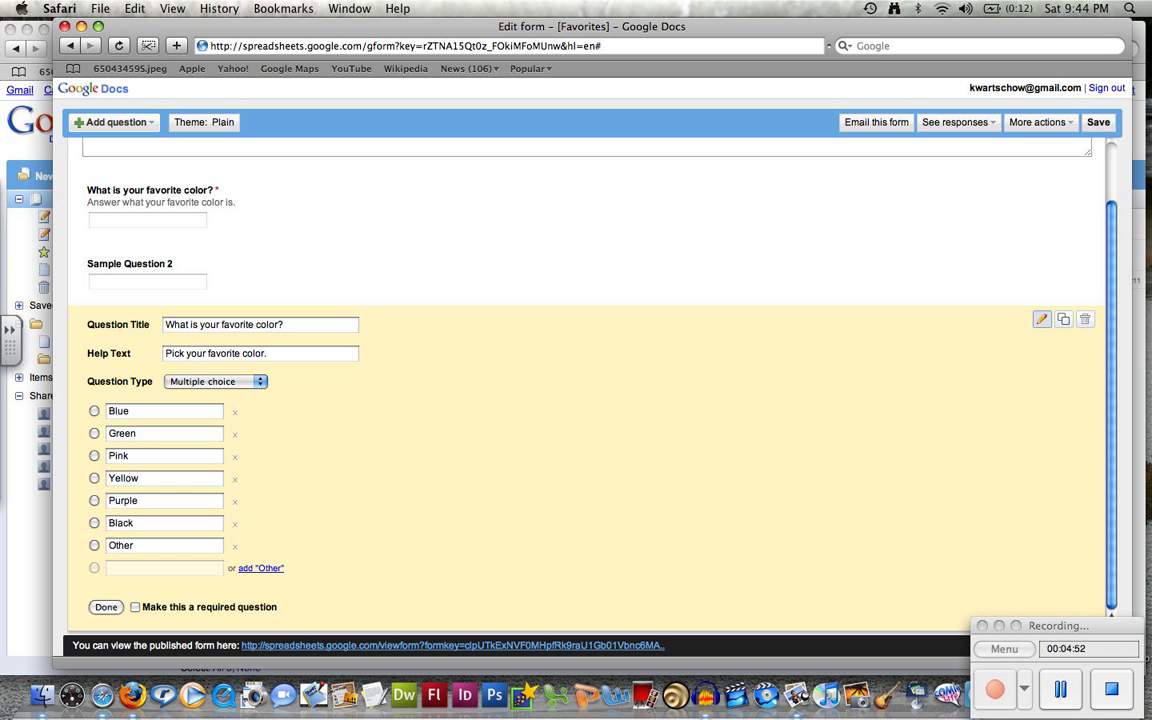
click(135, 607)
click(106, 607)
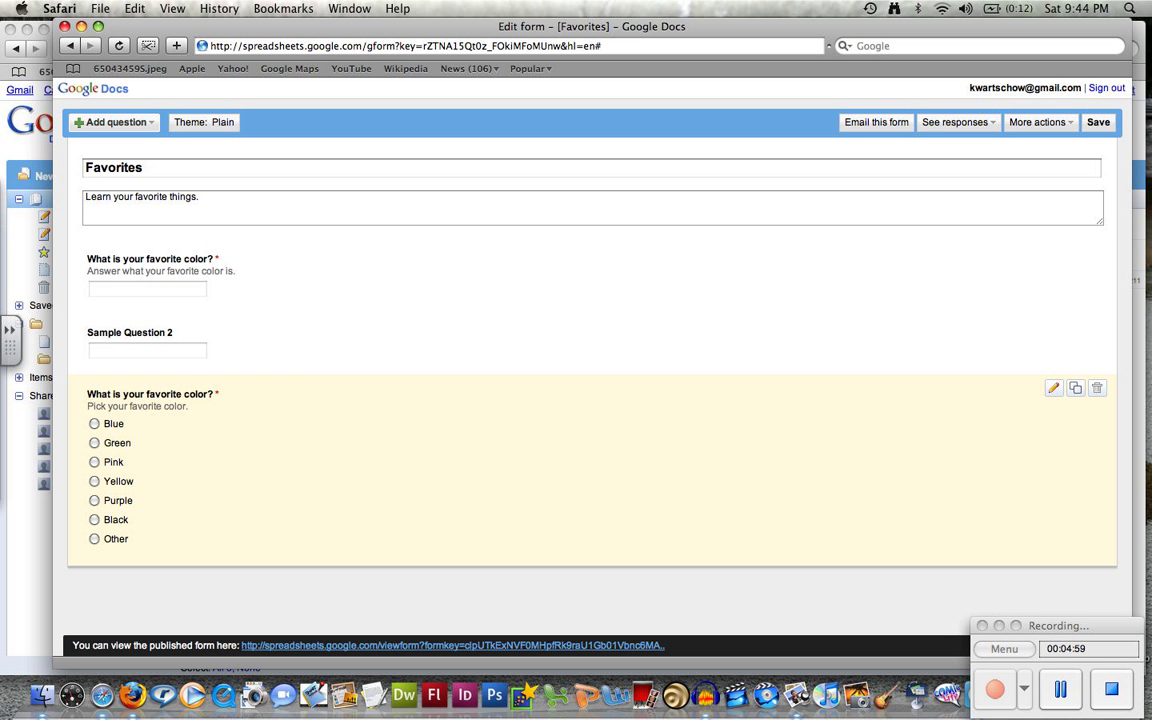
Email the Favorites form to the owner's own address, dismissing the save-error alert
click(94, 424)
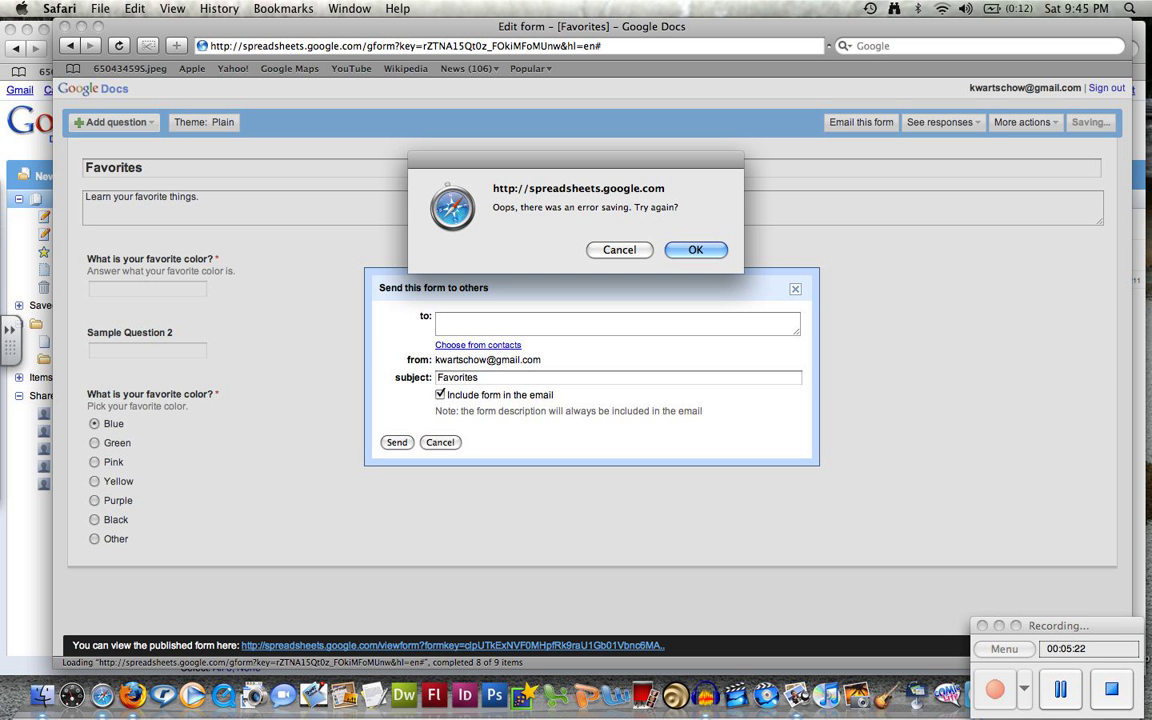
key(Return)
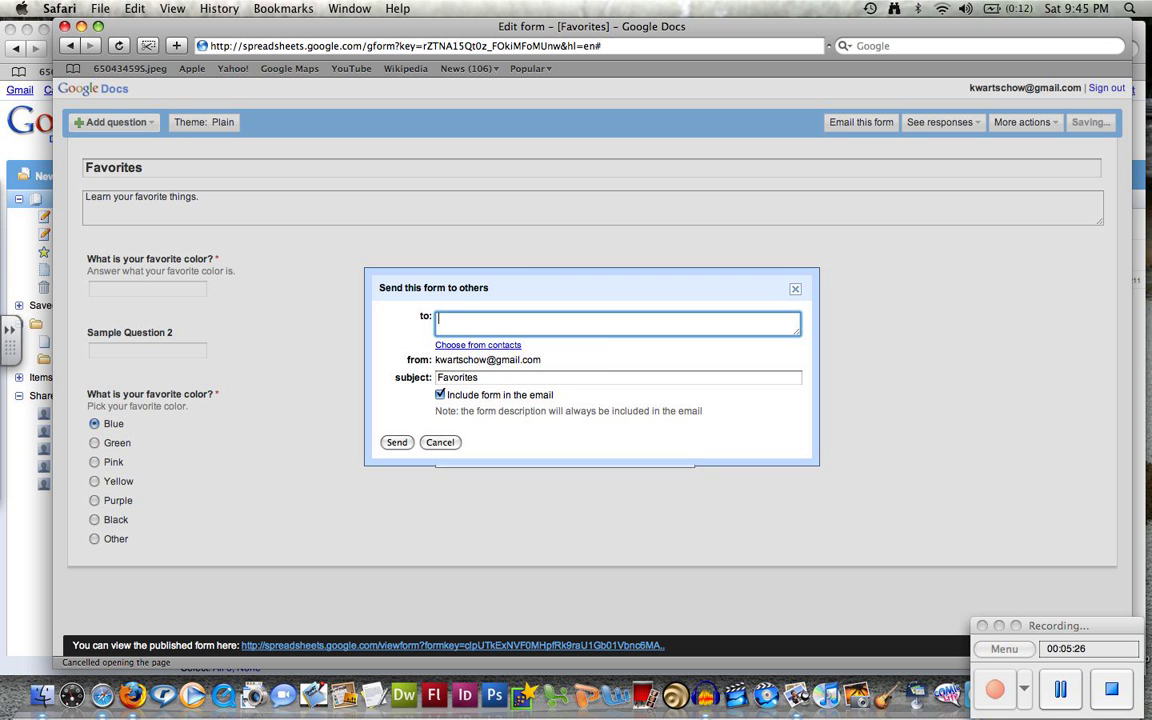
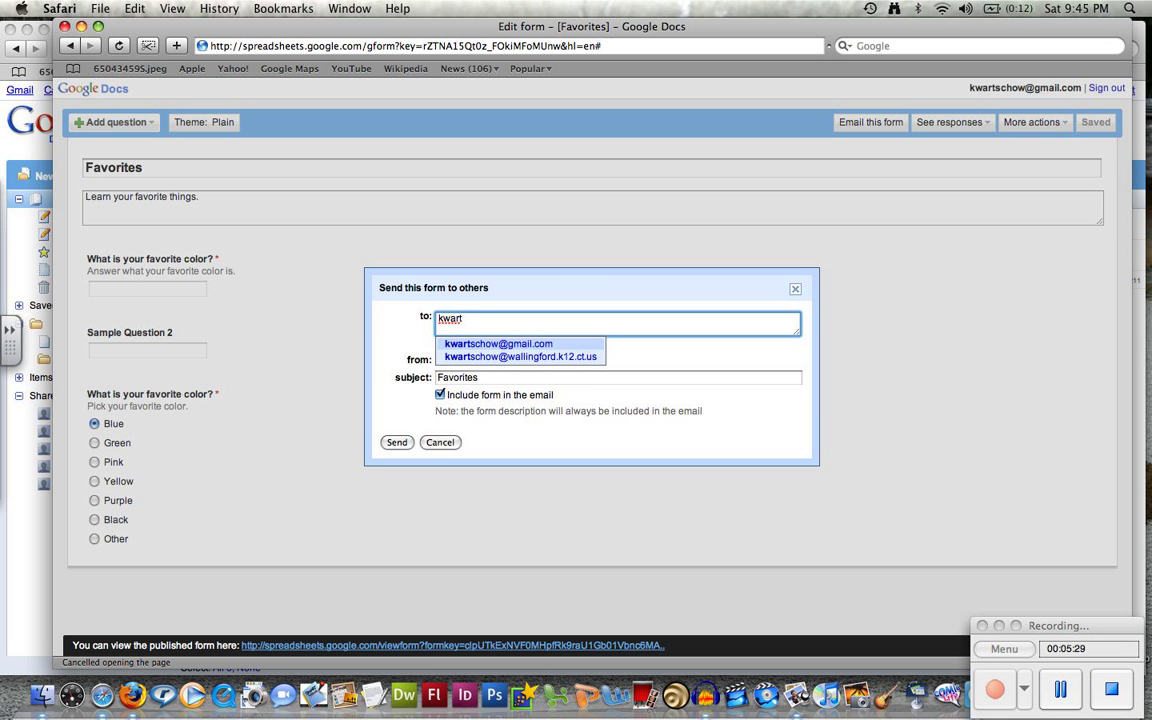
key(Return)
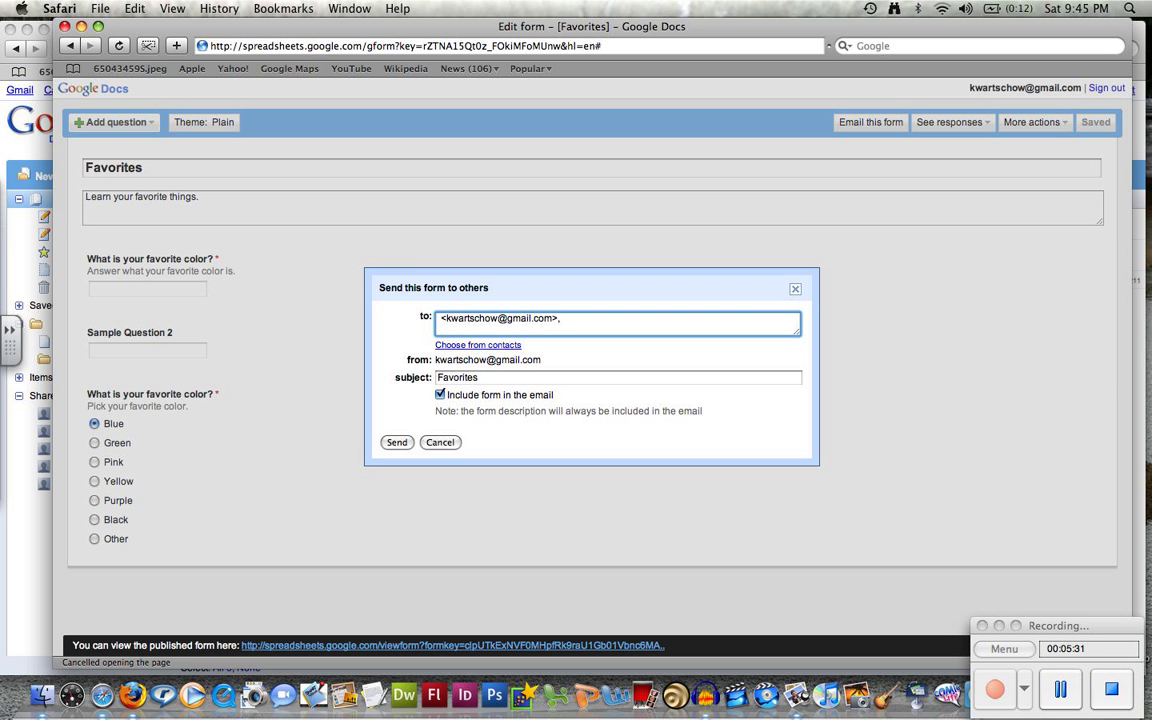
click(397, 442)
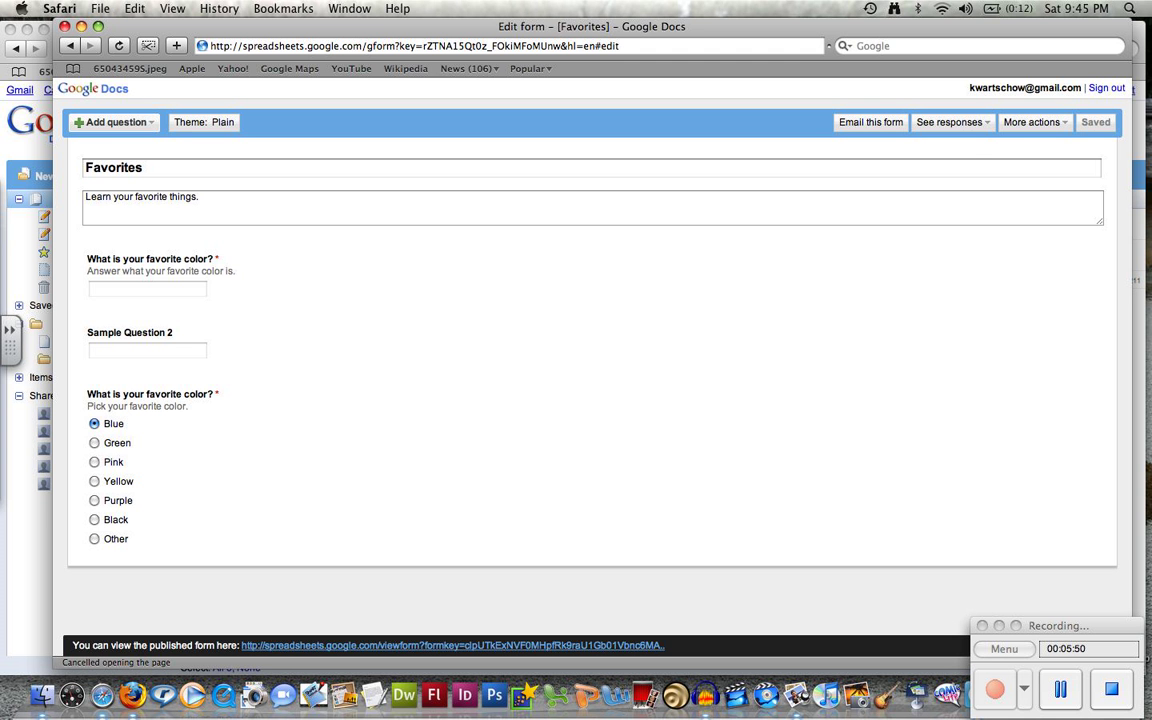
View the response Summary, return to editing, then open responses as a Spreadsheet
click(952, 122)
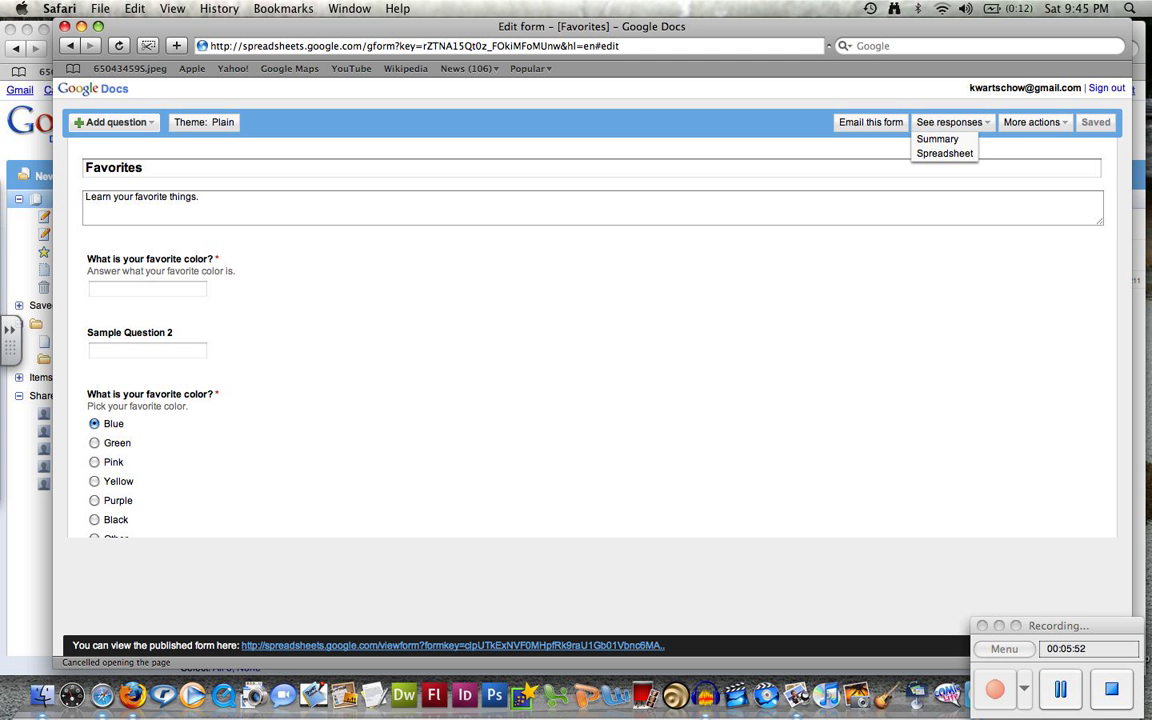
click(937, 139)
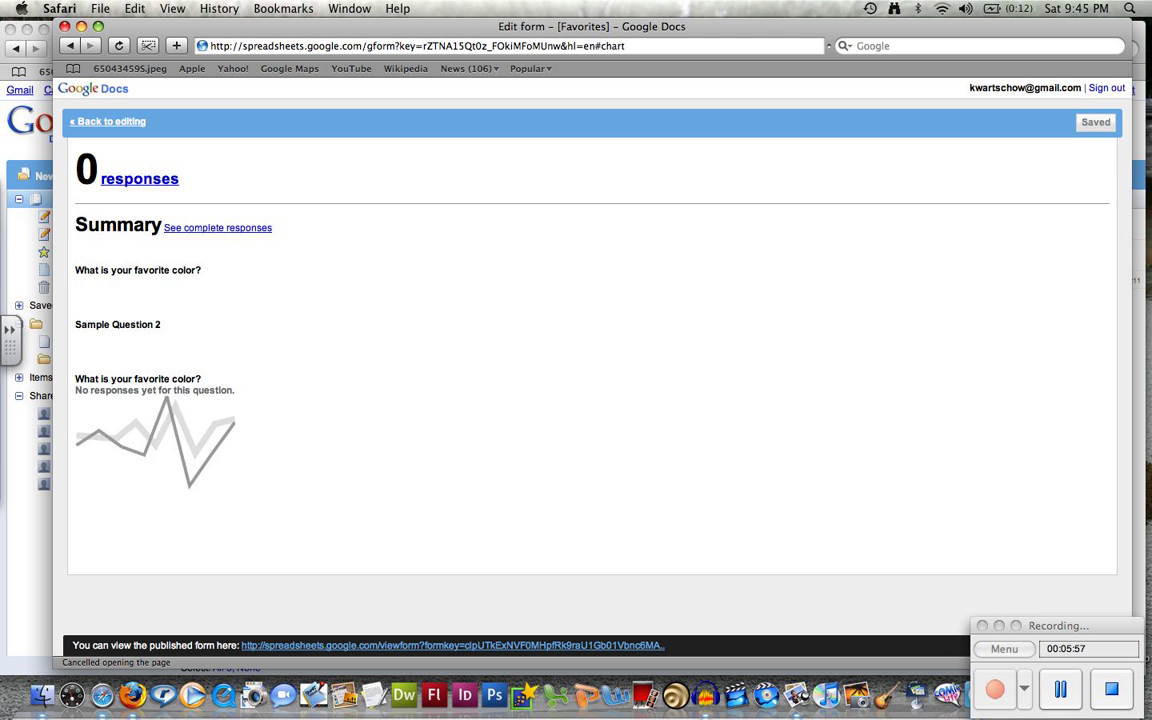
click(108, 122)
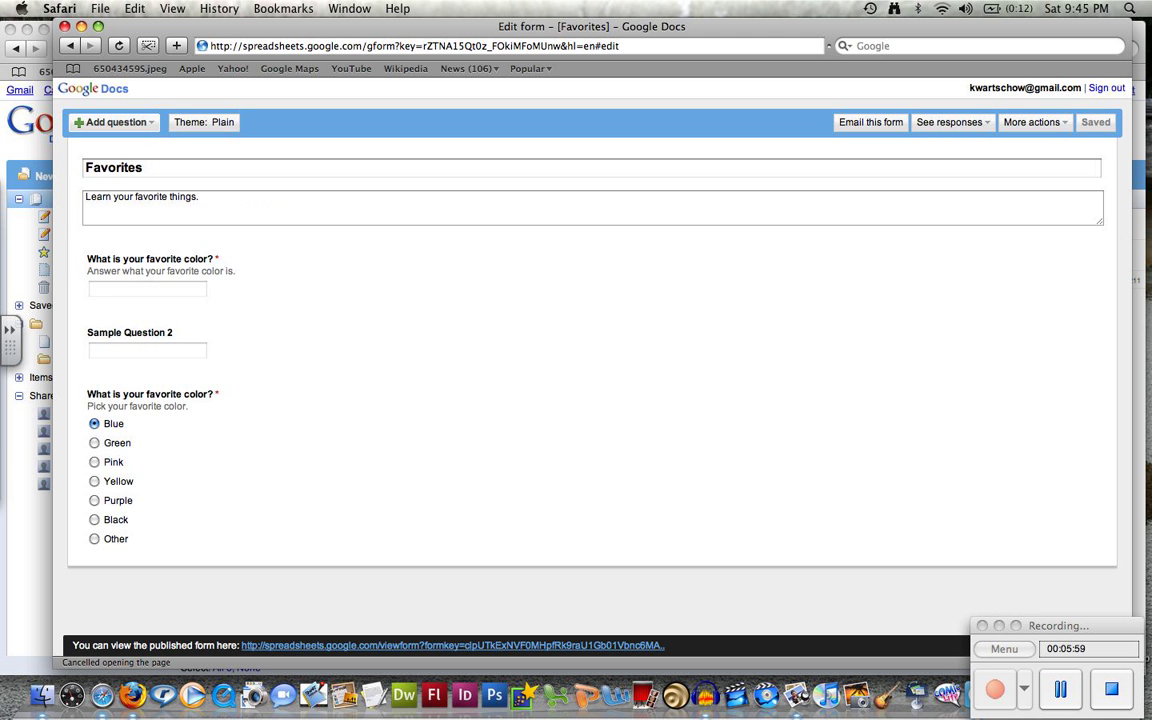
click(952, 122)
click(944, 153)
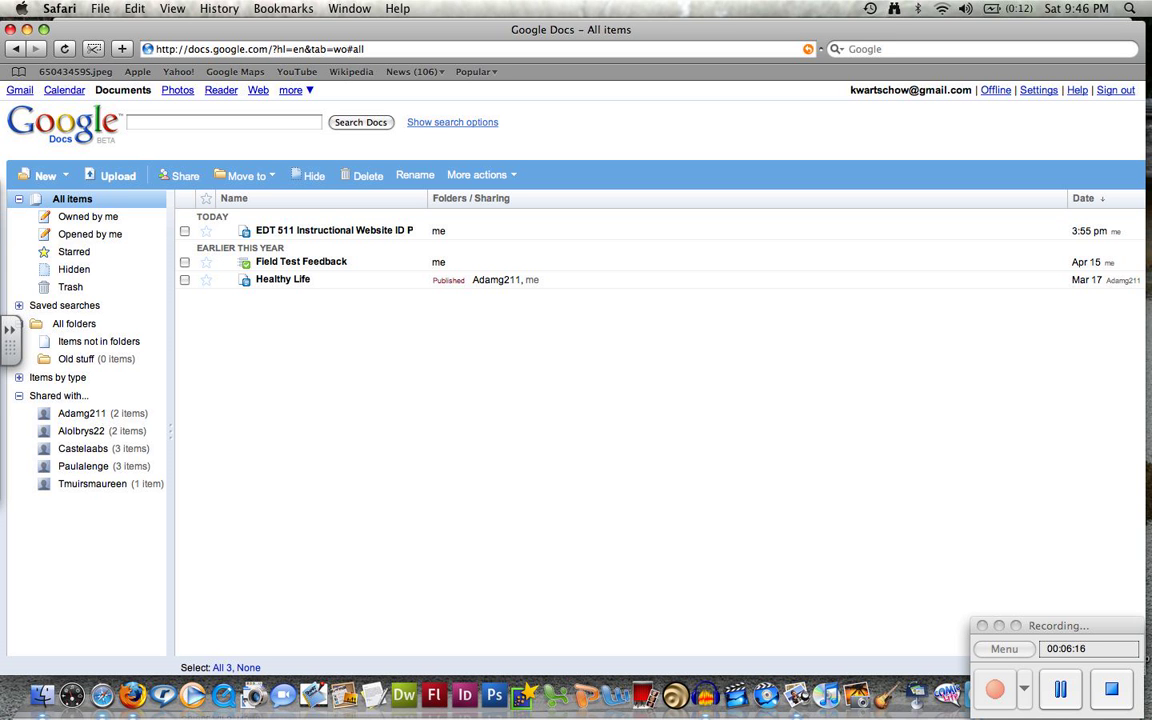
click(45, 175)
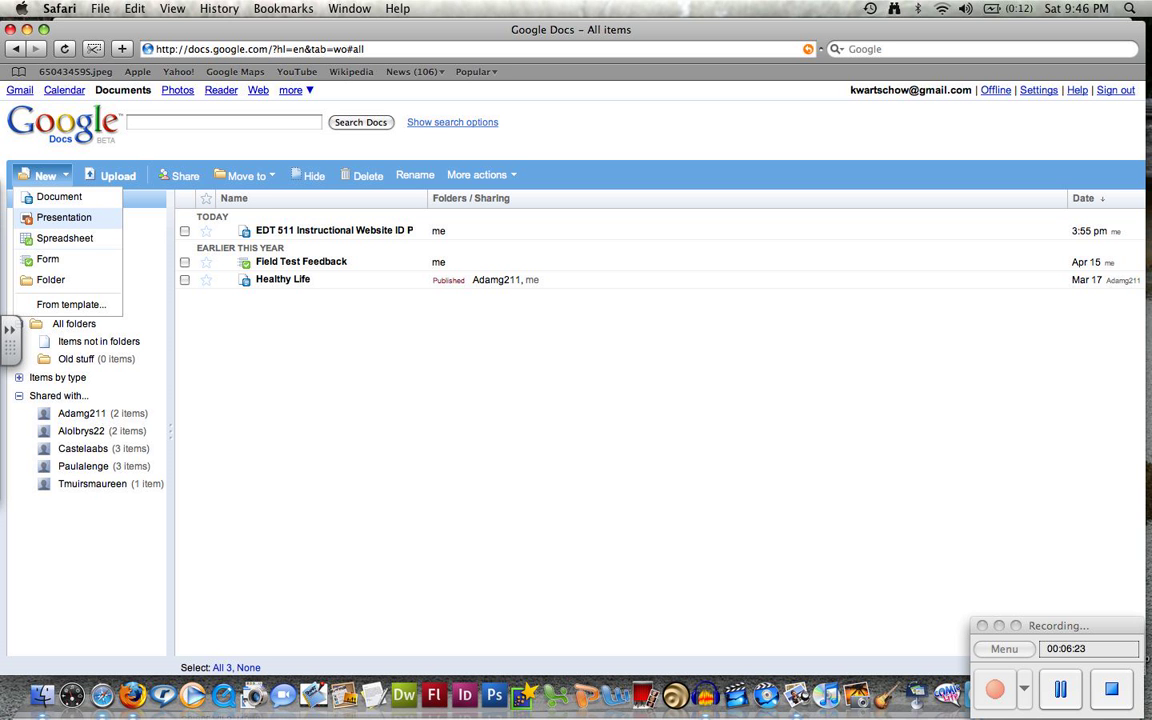
click(64, 217)
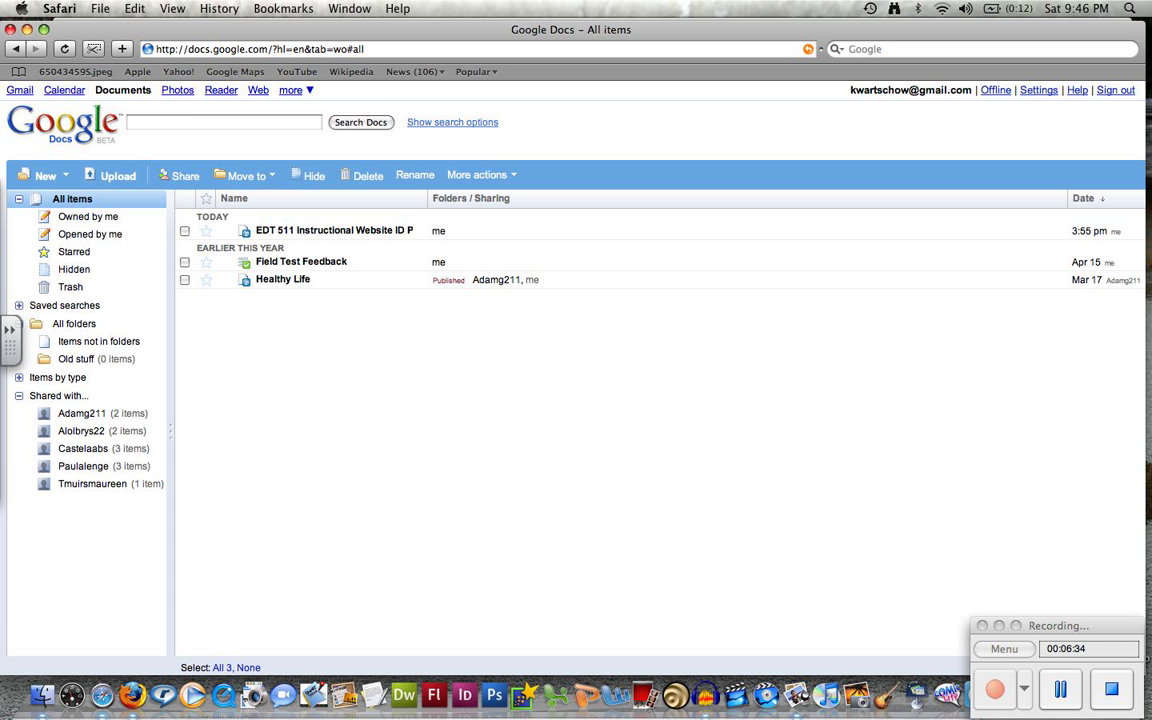
click(1111, 688)
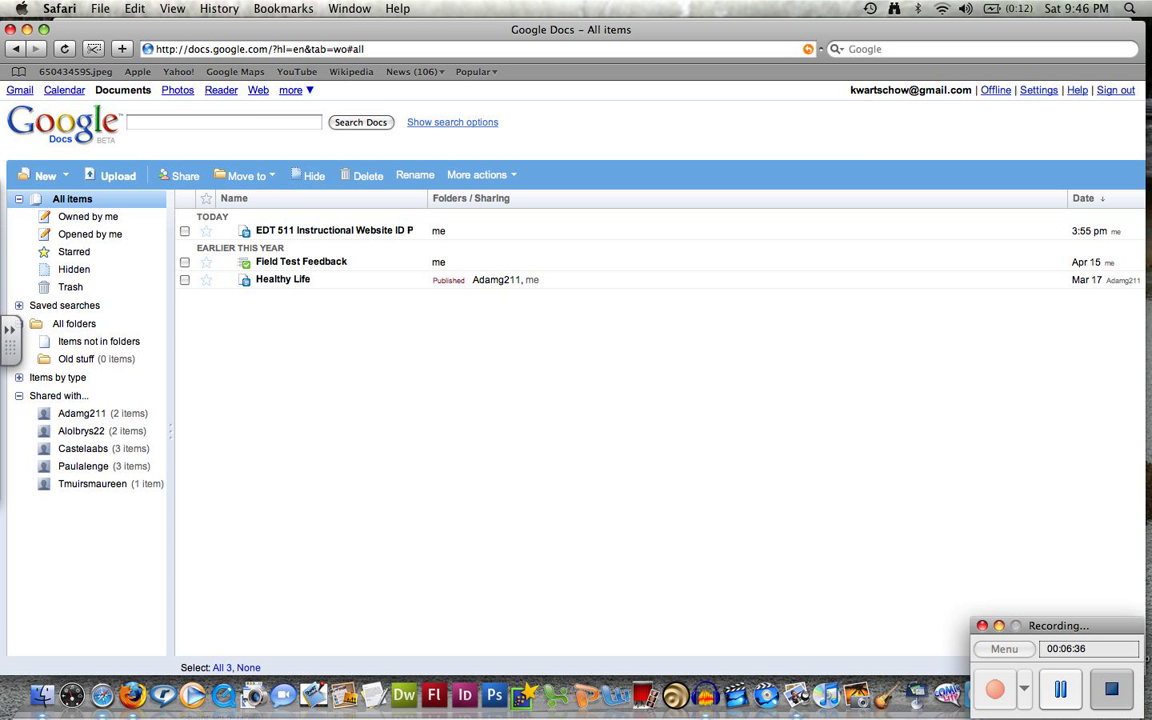